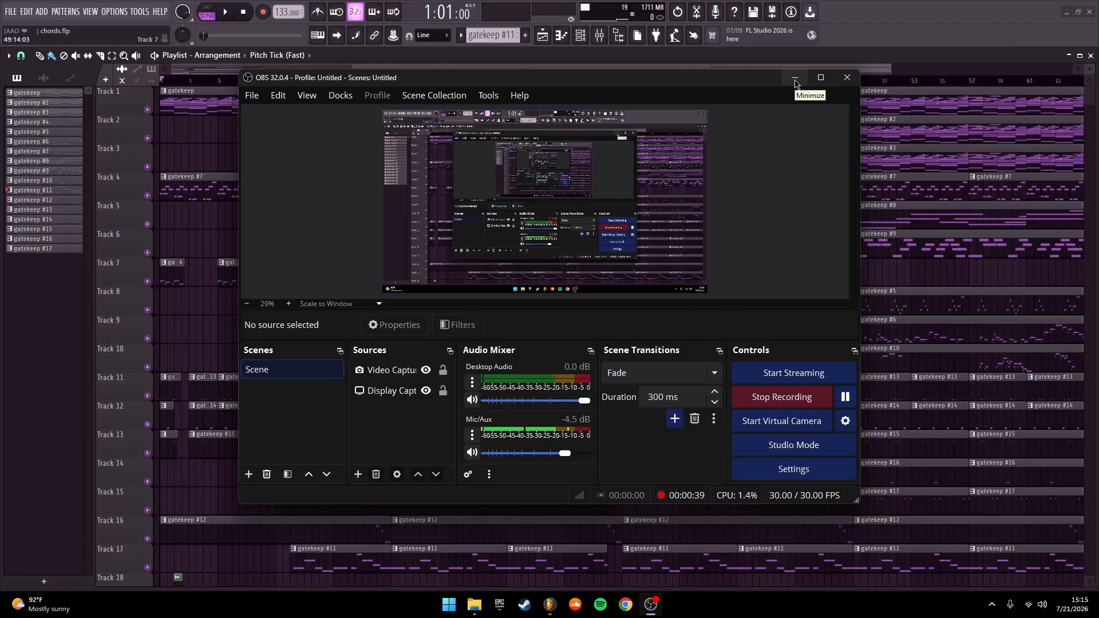
# Examine the chord notes of the gatekeep pattern across all bars in the JV-1080 Piano roll
pyautogui.click(795, 80)
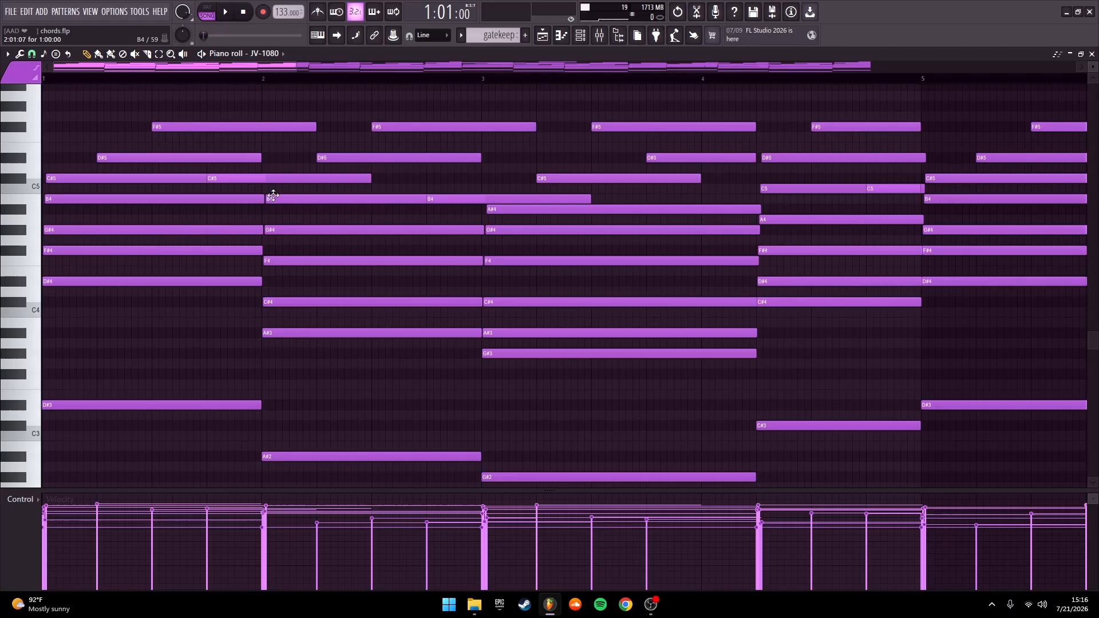
pyautogui.scroll(3, 285, 238)
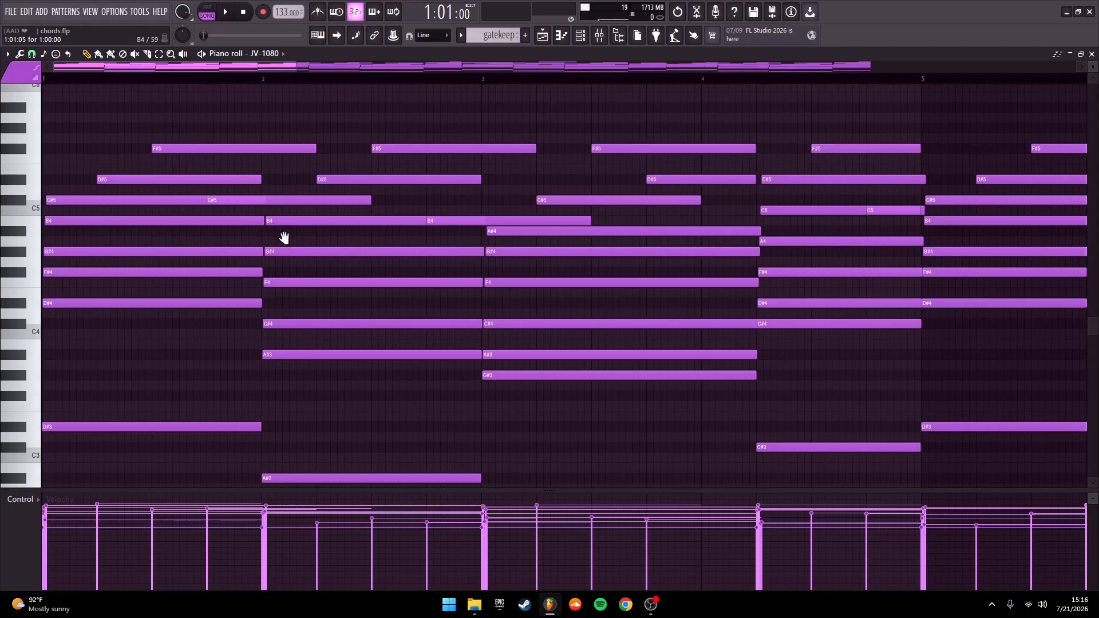
pyautogui.scroll(-2, 290, 294)
pyautogui.scroll(-8, 364, 222)
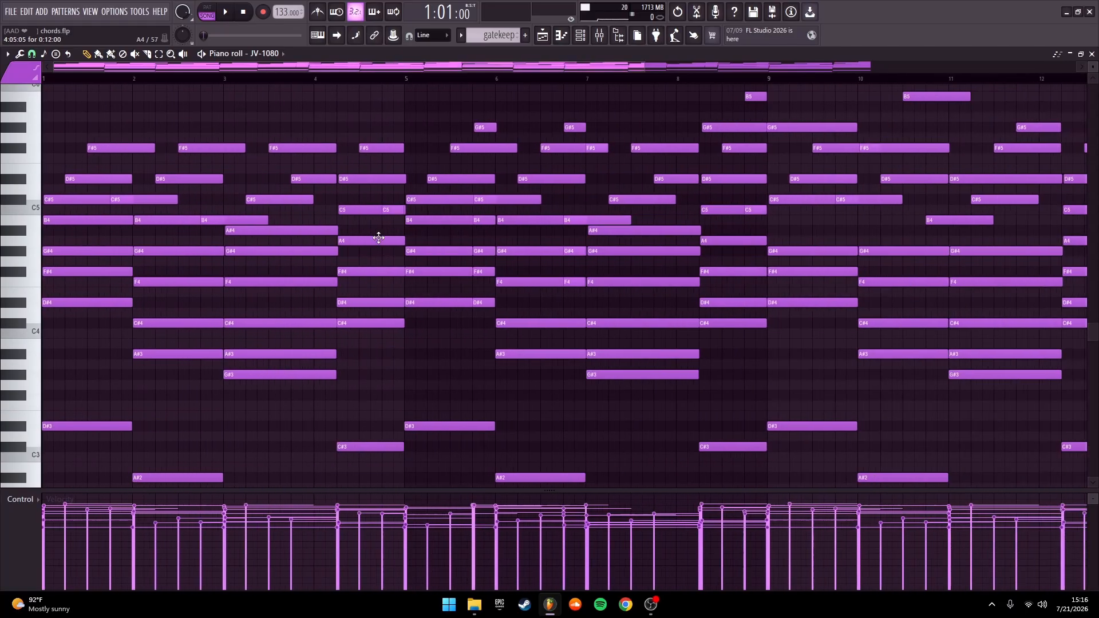
pyautogui.scroll(-1, 379, 240)
pyautogui.scroll(1, 379, 240)
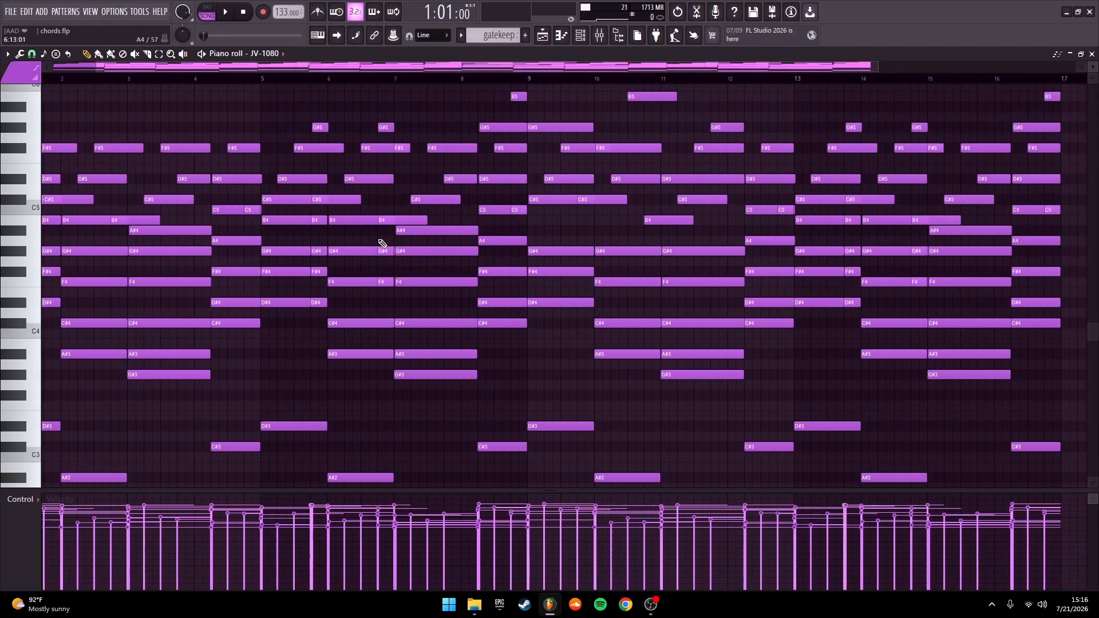
pyautogui.moveTo(379, 240); pyautogui.dragTo(487, 239)
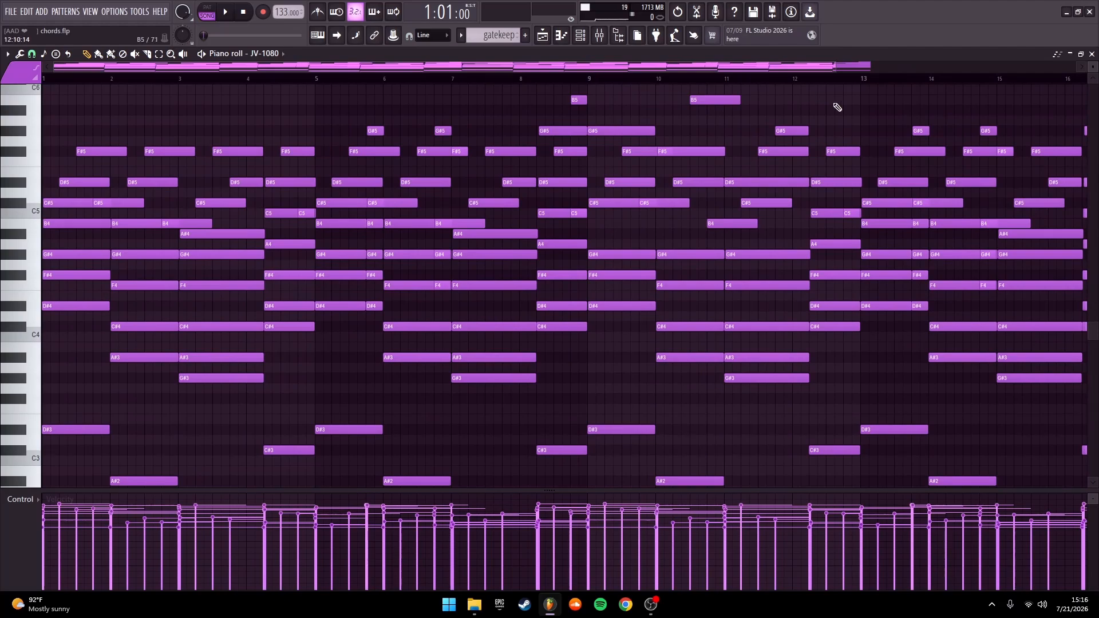
pyautogui.moveTo(858, 73); pyautogui.dragTo(869, 80)
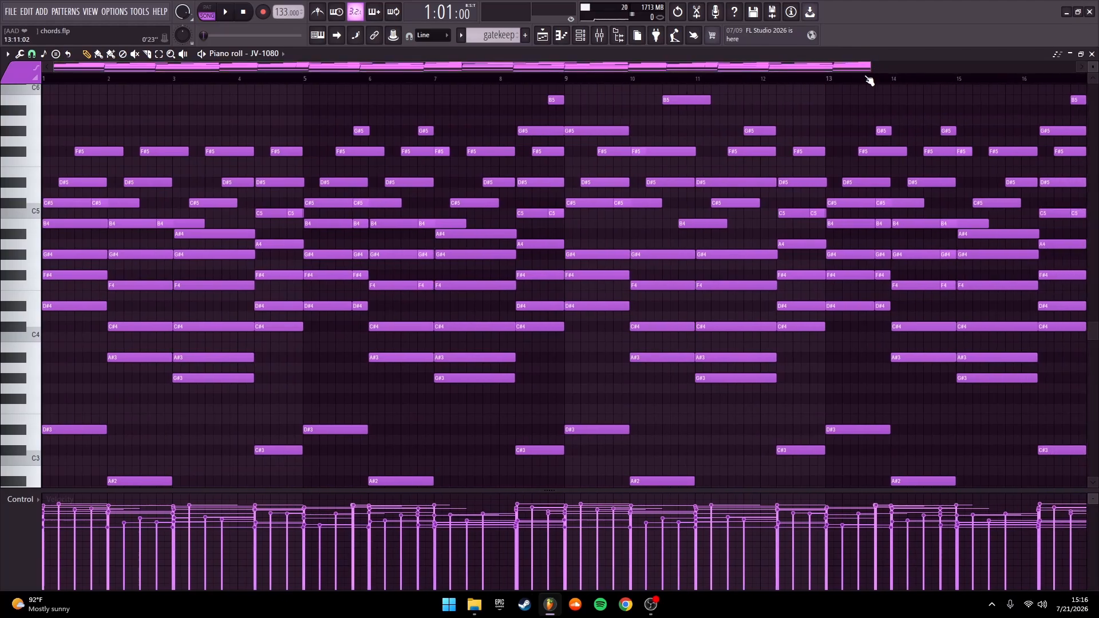
pyautogui.scroll(-1, 550, 281)
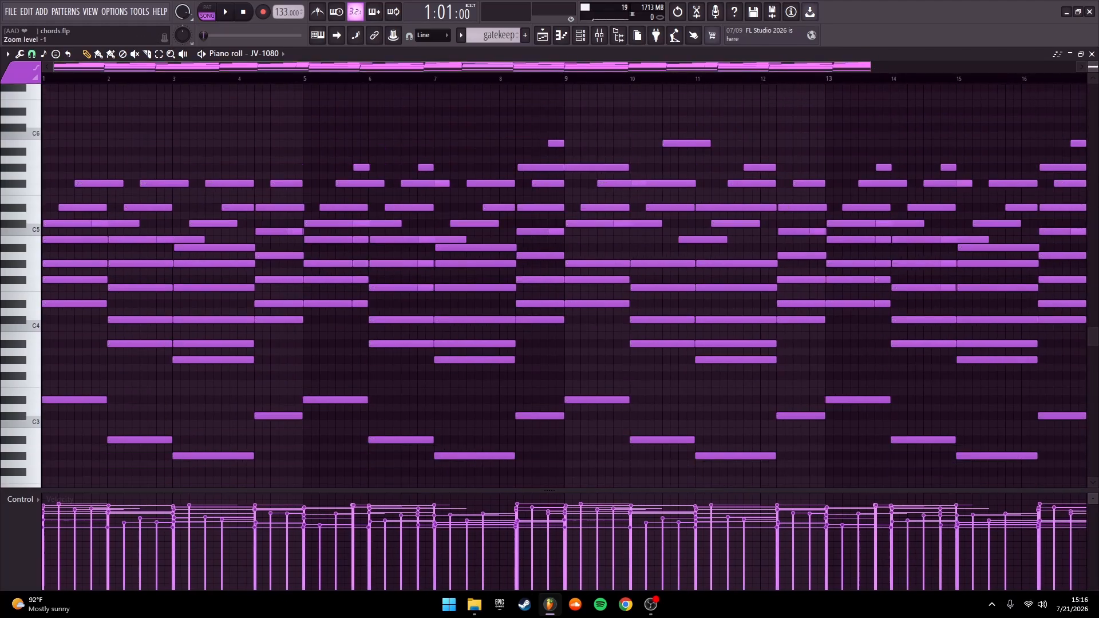
pyautogui.scroll(-2, 775, 126)
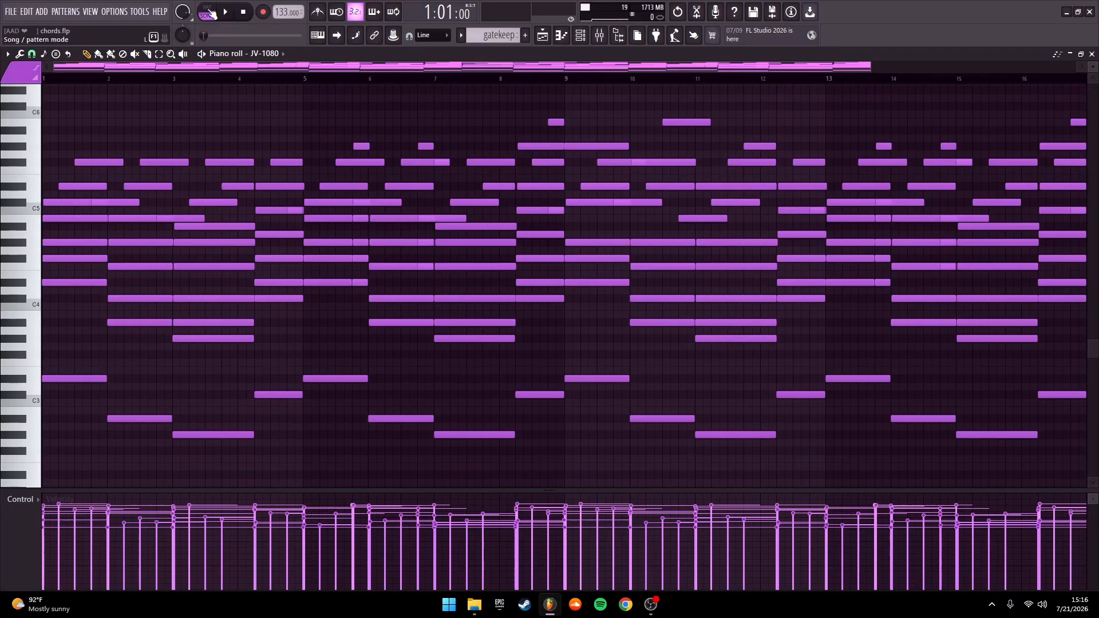
# Play the gatekeep chord pattern from the start in pattern mode, listening up to about bar 16
pyautogui.click(208, 13)
pyautogui.press('space')
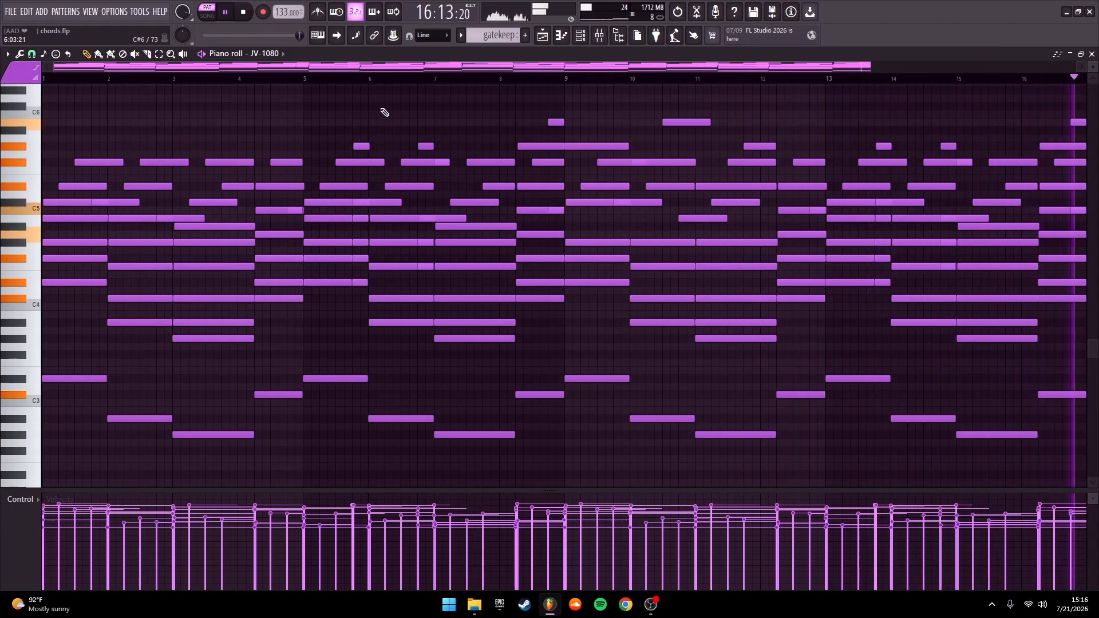
pyautogui.press('space')
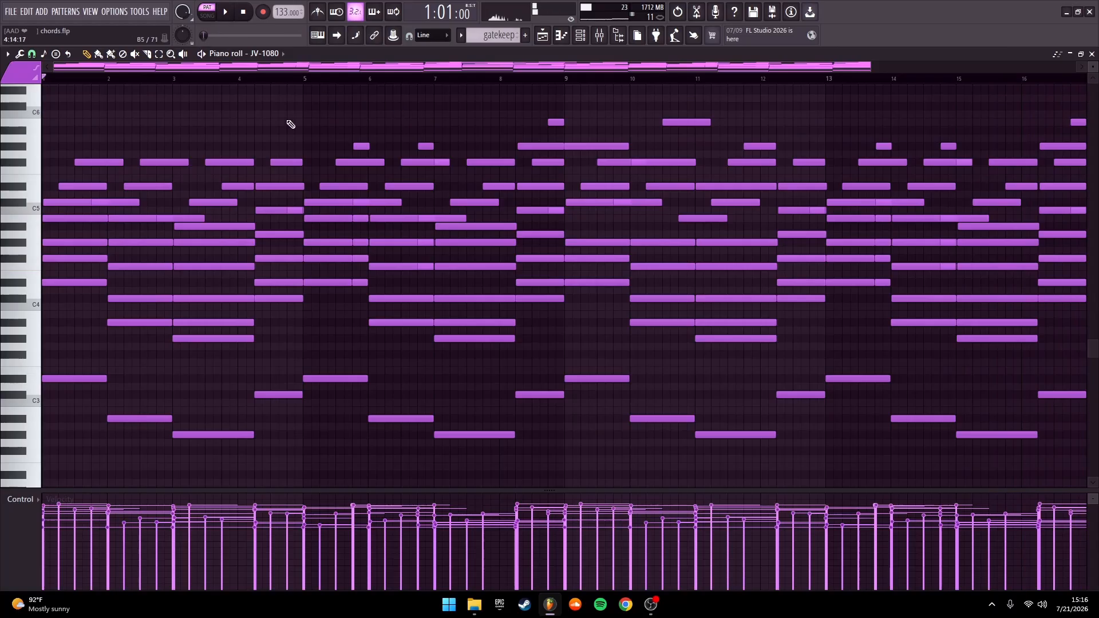
# Preview the Strumizer on all chord notes without applying it, and inspect the staggered note starts around bars 8 and 9
pyautogui.scroll(1, 490, 151)
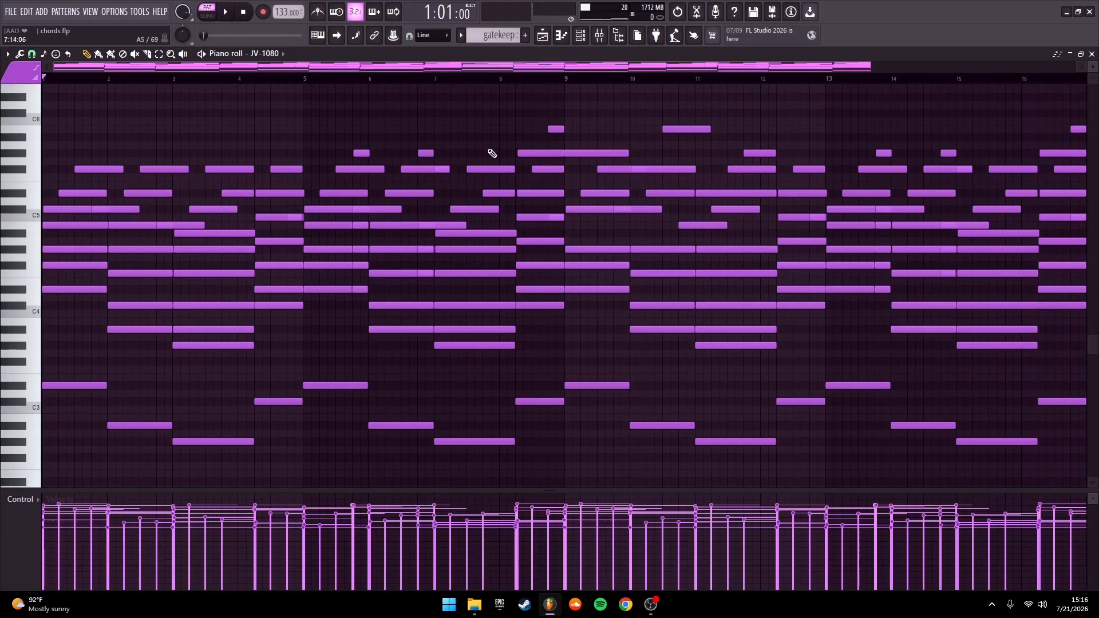
pyautogui.hotkey('ctrl', 'a')
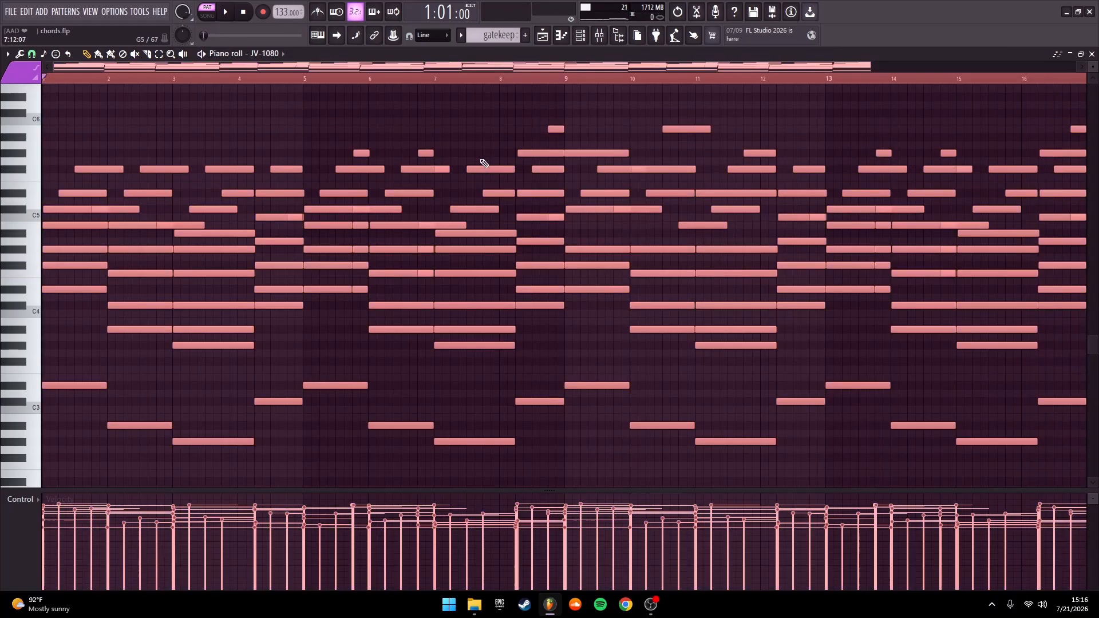
pyautogui.hotkey('alt', 's')
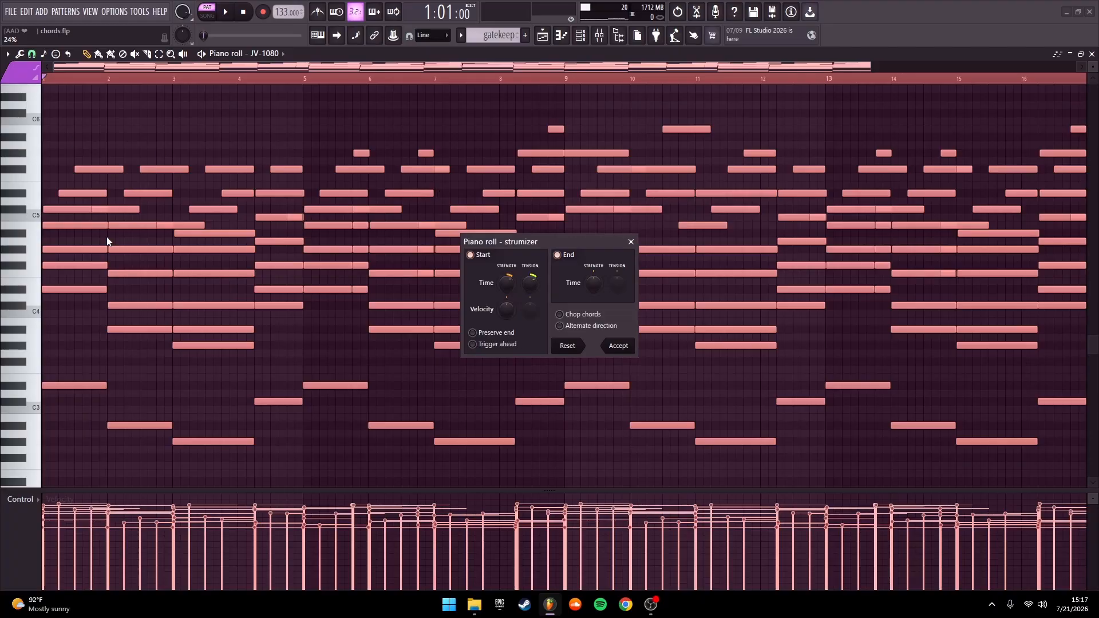
pyautogui.click(631, 241)
pyautogui.hotkey('ctrl', 'd')
pyautogui.scroll(5, 517, 232)
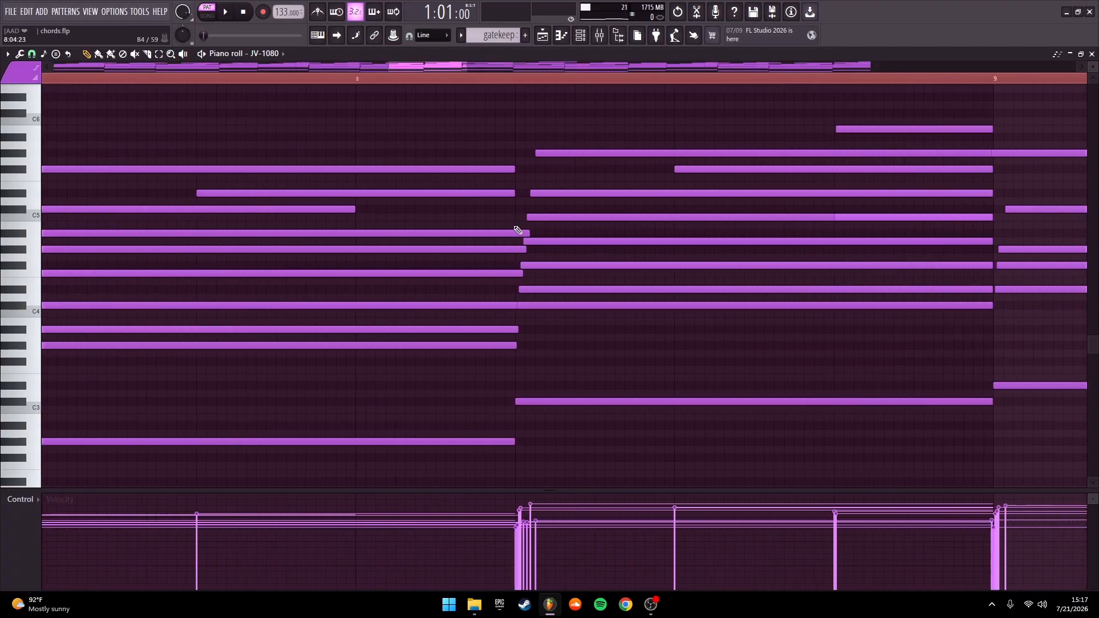
pyautogui.scroll(1, 518, 230)
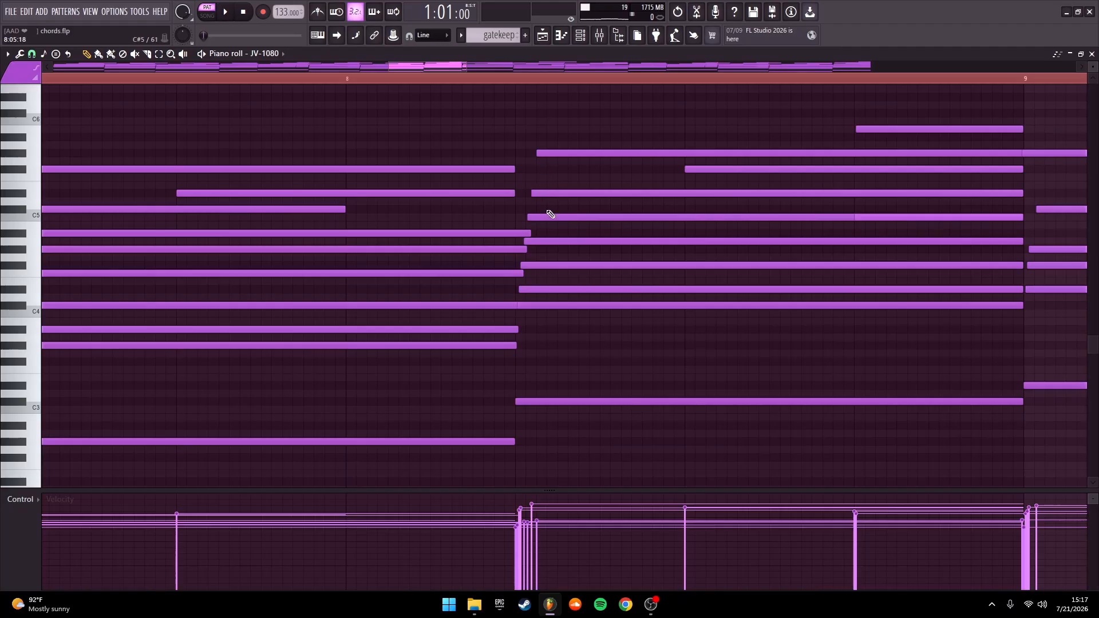
pyautogui.scroll(-8, 550, 214)
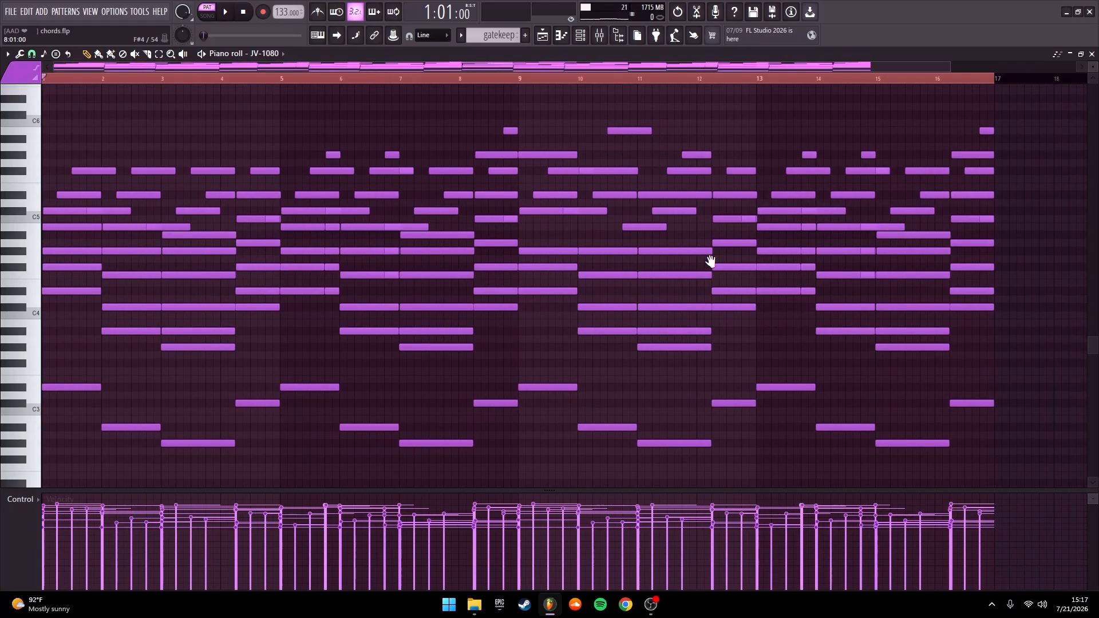
# Preview the Randomizer's velocity and release levels on all chord notes without applying them
pyautogui.moveTo(711, 261); pyautogui.dragTo(409, 259)
pyautogui.hotkey('ctrl', 'a')
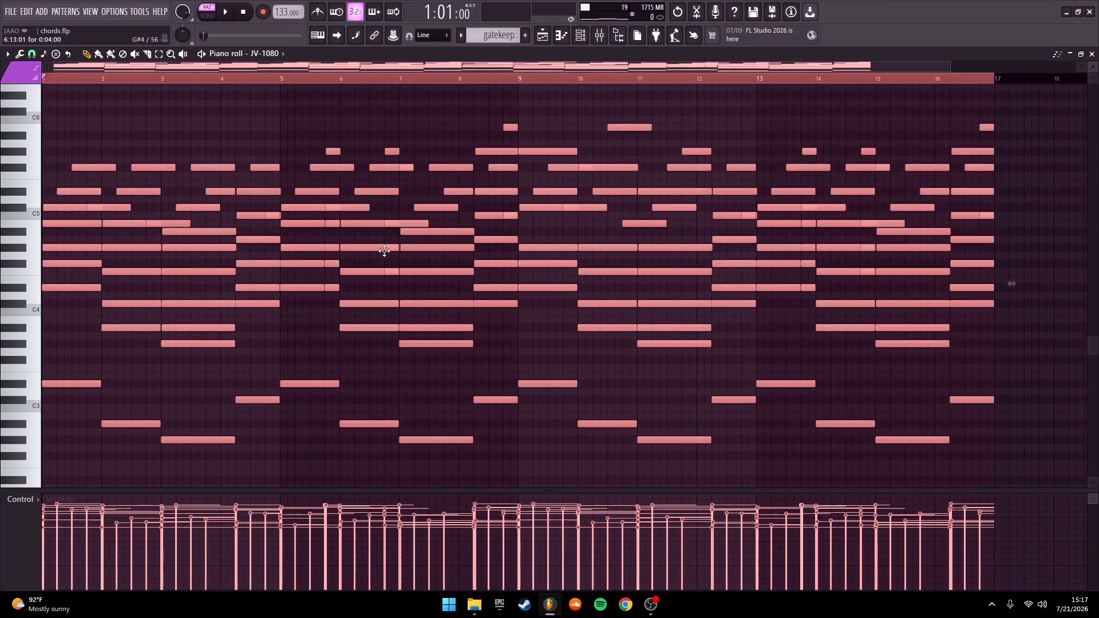
pyautogui.hotkey('alt', 'r')
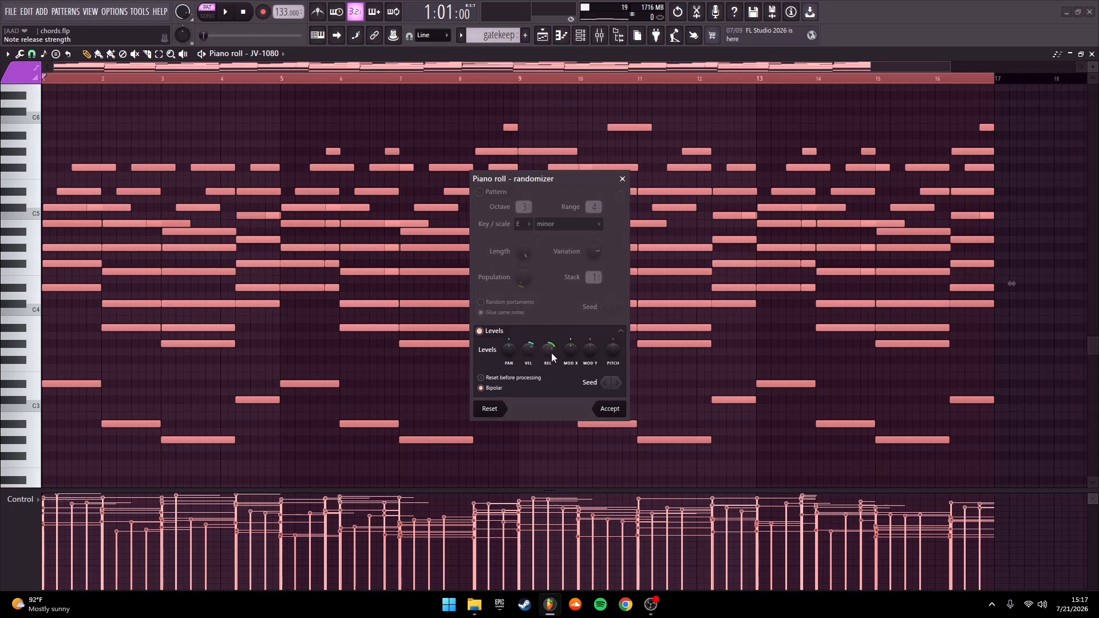
pyautogui.click(622, 179)
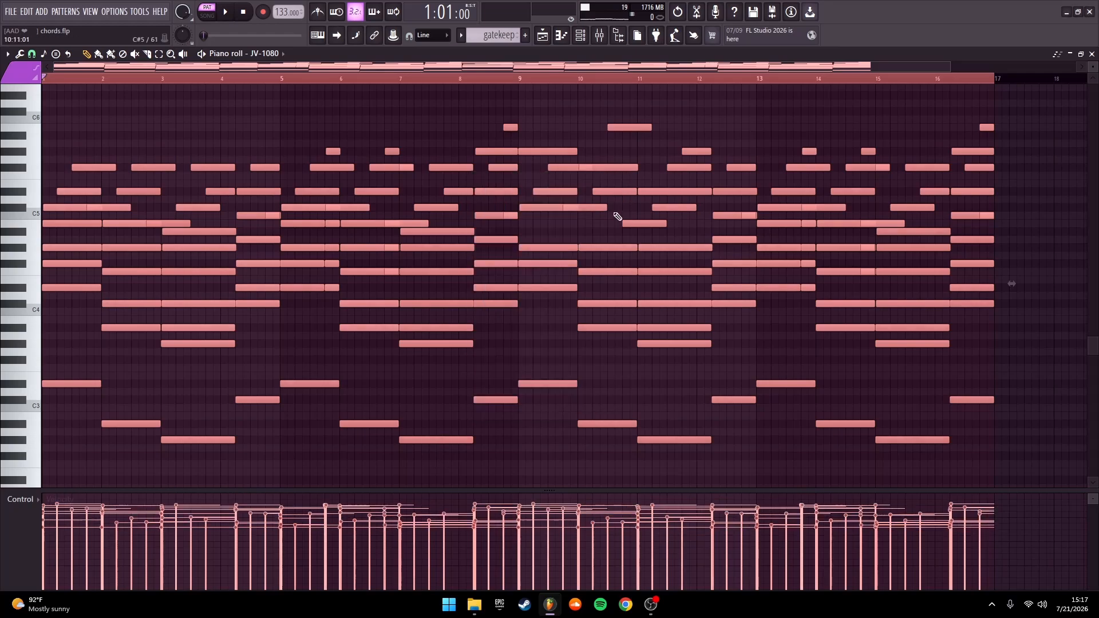
pyautogui.scroll(-1, 412, 238)
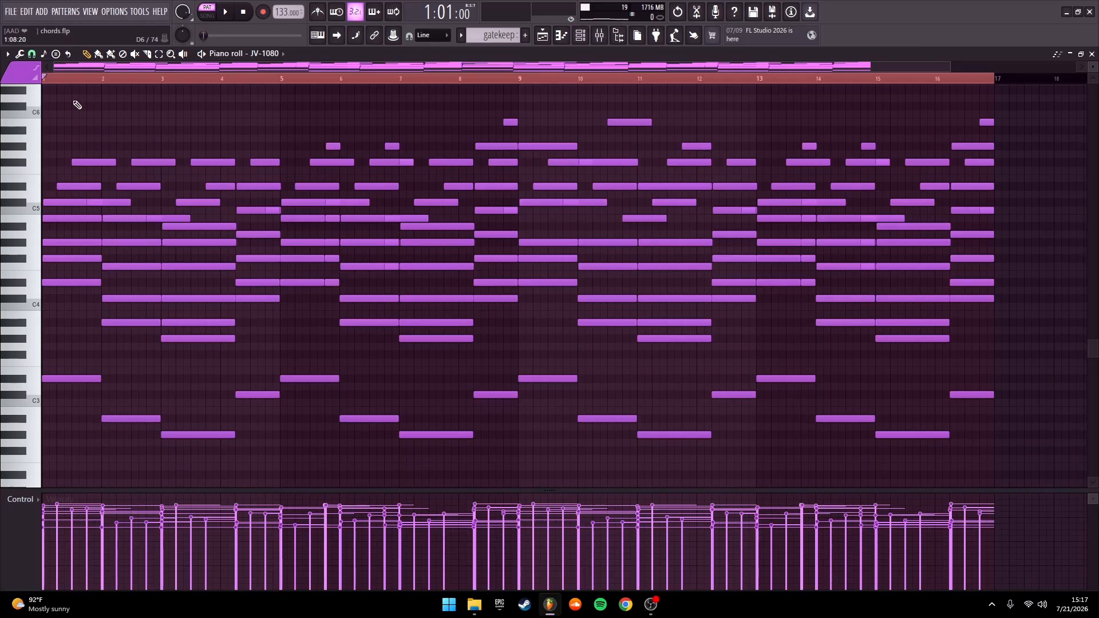
# Check the patches loaded in the JV-1080, XV-5080 and XV-5080 #2 channels, and return to the Playlist
pyautogui.hotkey('ctrl', 'a')
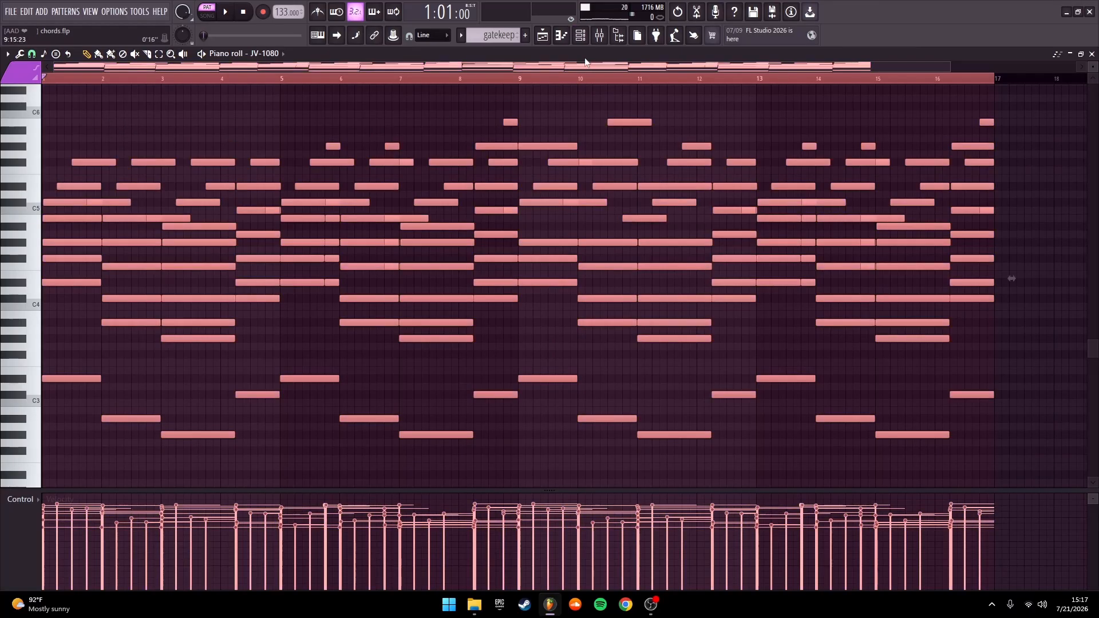
pyautogui.click(580, 35)
pyautogui.click(330, 142)
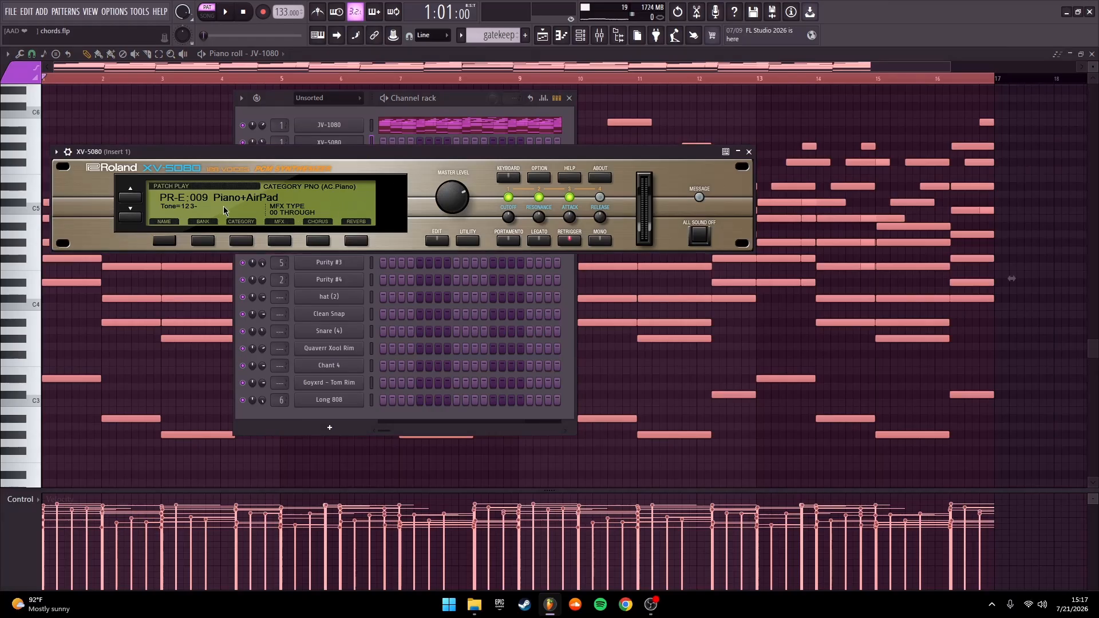
pyautogui.click(345, 126)
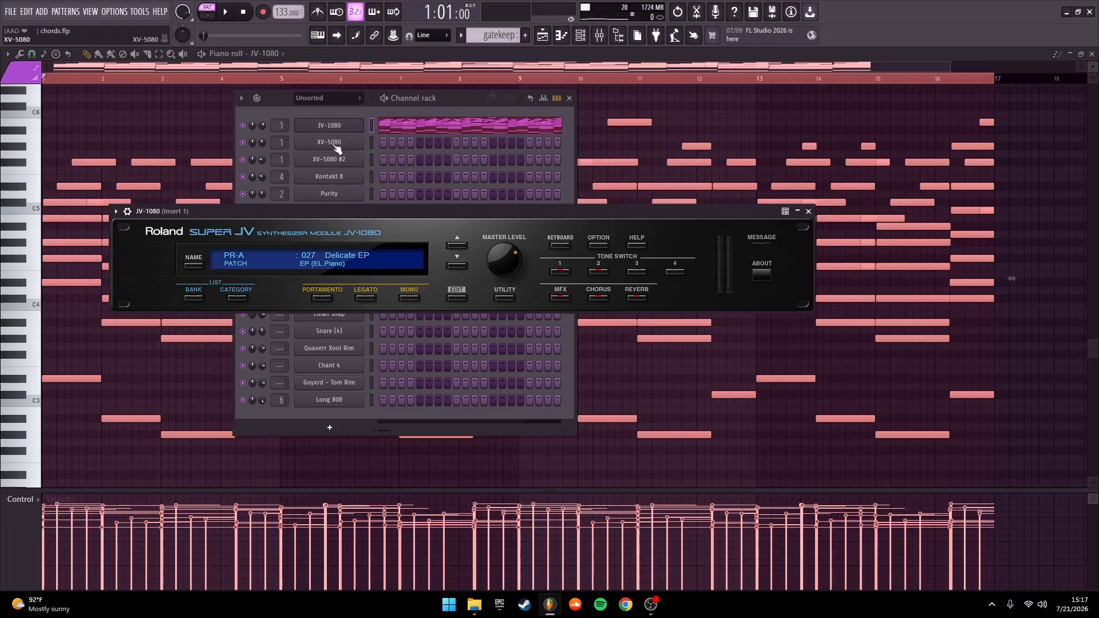
pyautogui.click(331, 142)
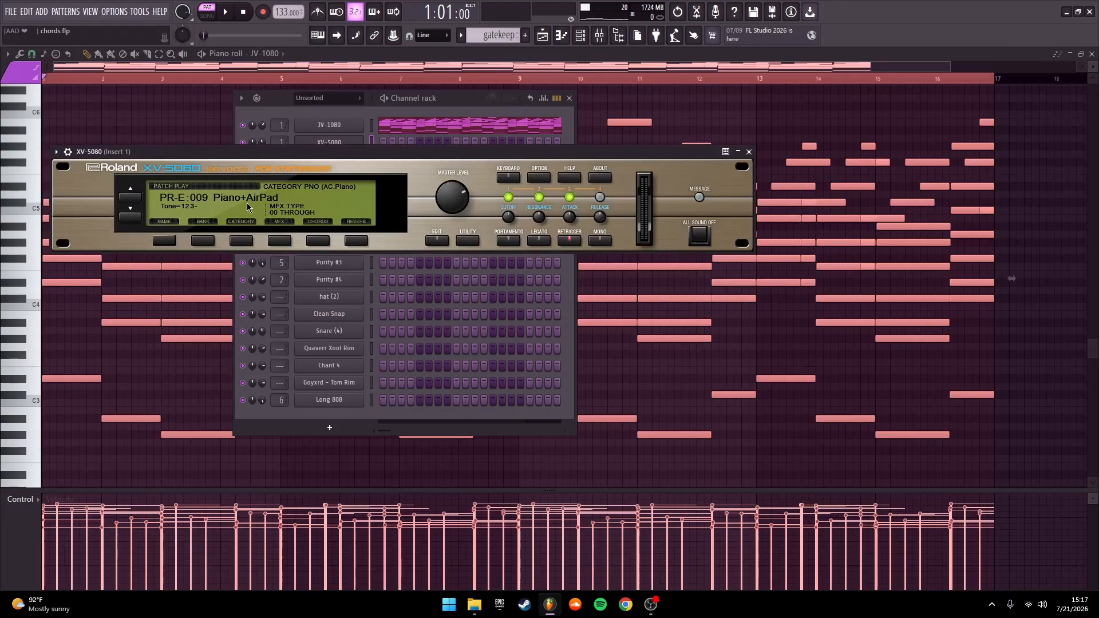
pyautogui.click(749, 152)
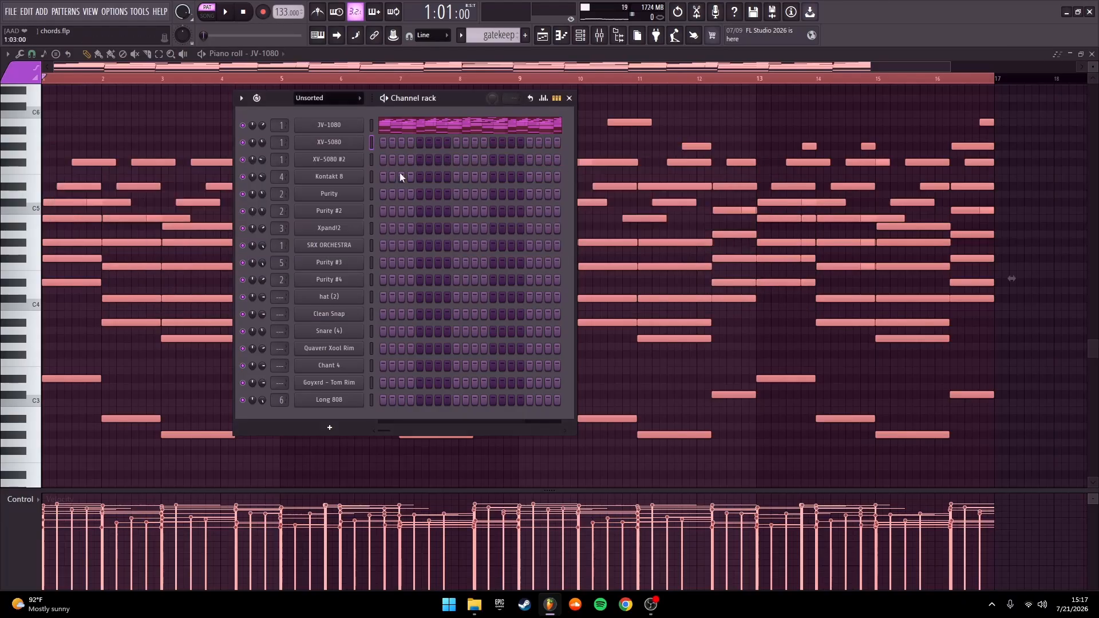
pyautogui.click(330, 159)
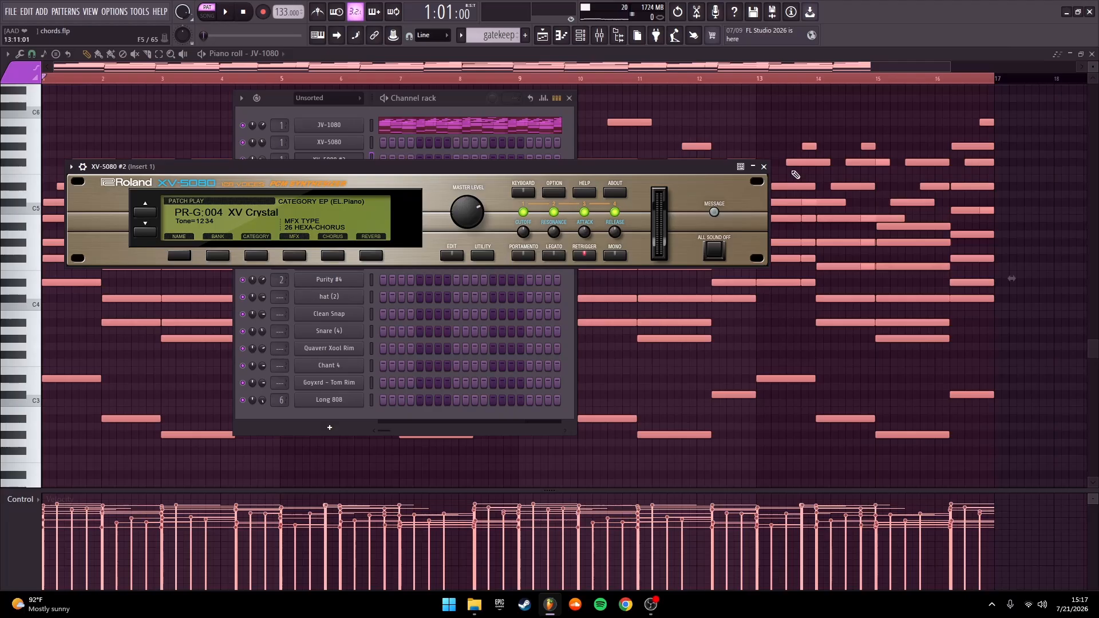
pyautogui.click(764, 167)
pyautogui.click(569, 98)
pyautogui.click(1092, 53)
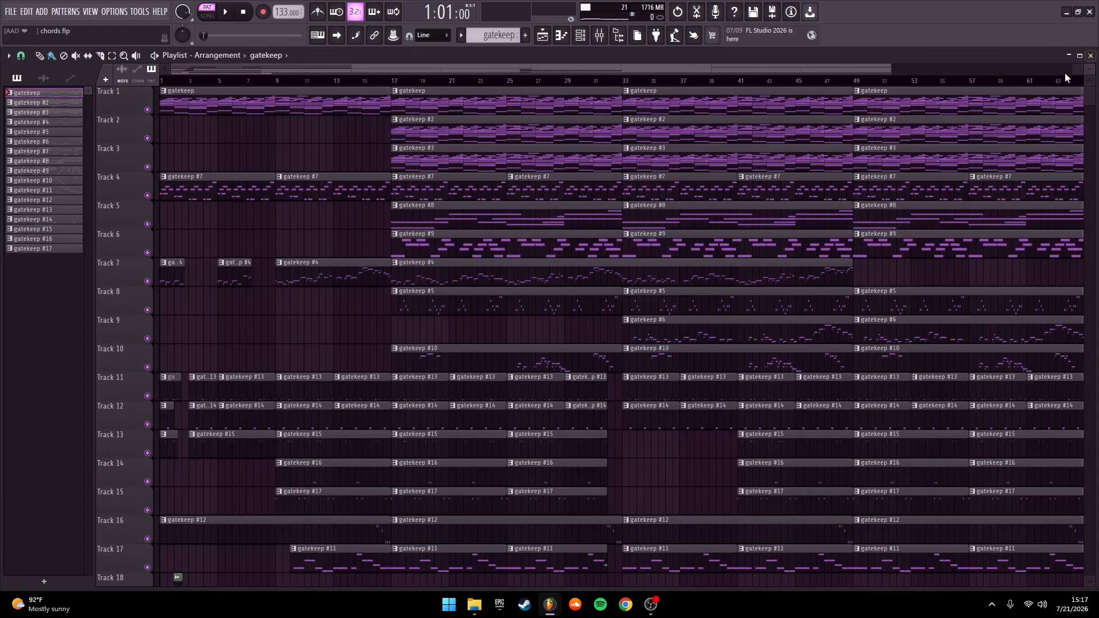
# Solo Tracks 1, 2 and 3 in the Playlist and play the layered chords from the start of the song
pyautogui.rightClick(148, 109)
pyautogui.click(147, 138)
pyautogui.click(147, 167)
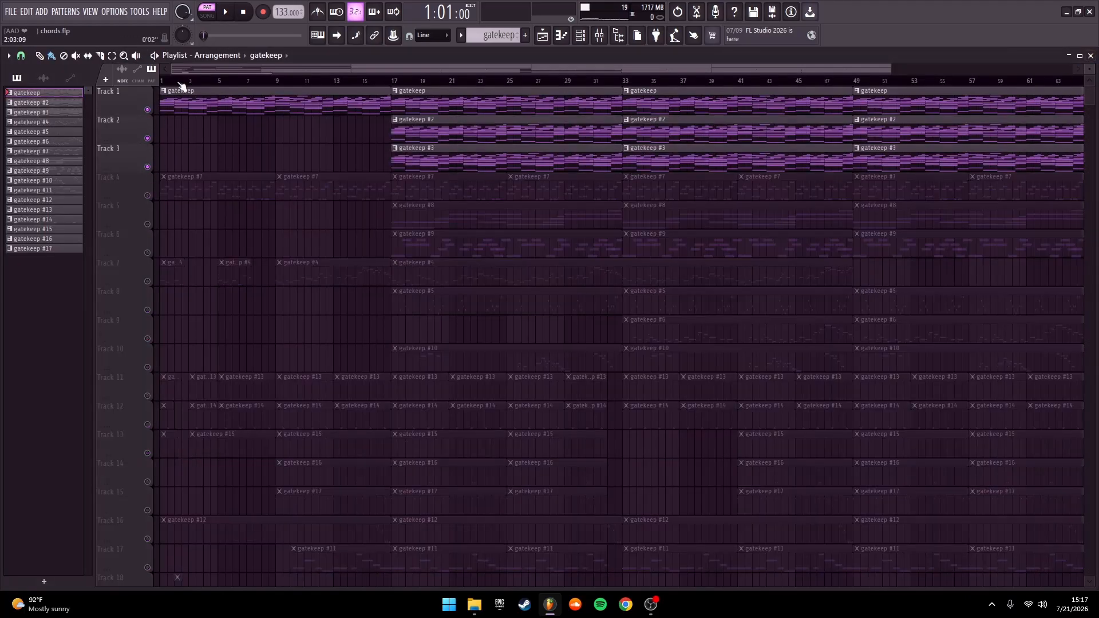
pyautogui.press('space')
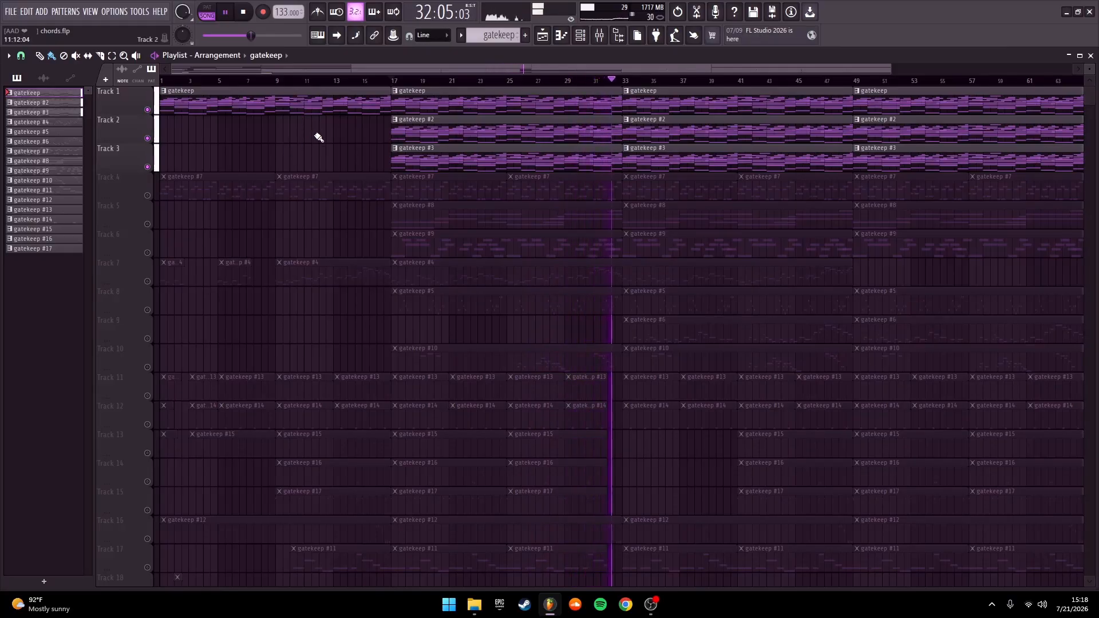
pyautogui.press('space')
pyautogui.click(243, 12)
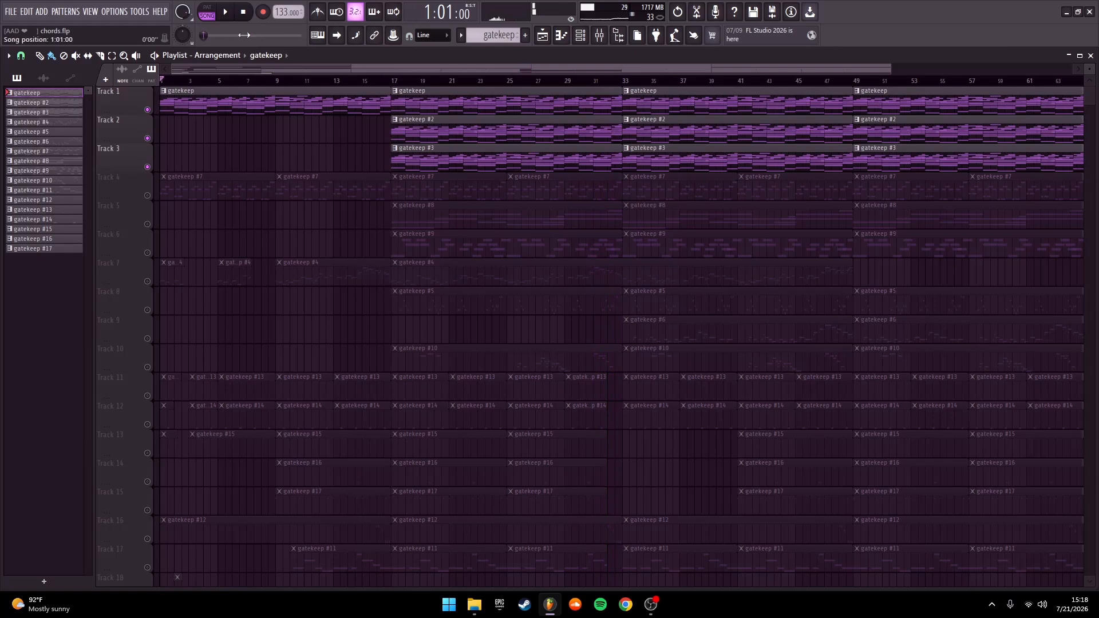
# Solo Track 4, open its gatekeep #7 pattern in the Piano roll and check the preset loaded in Xpand!2
pyautogui.keyDown('ctrl'); pyautogui.click(147, 195); pyautogui.keyUp('ctrl')
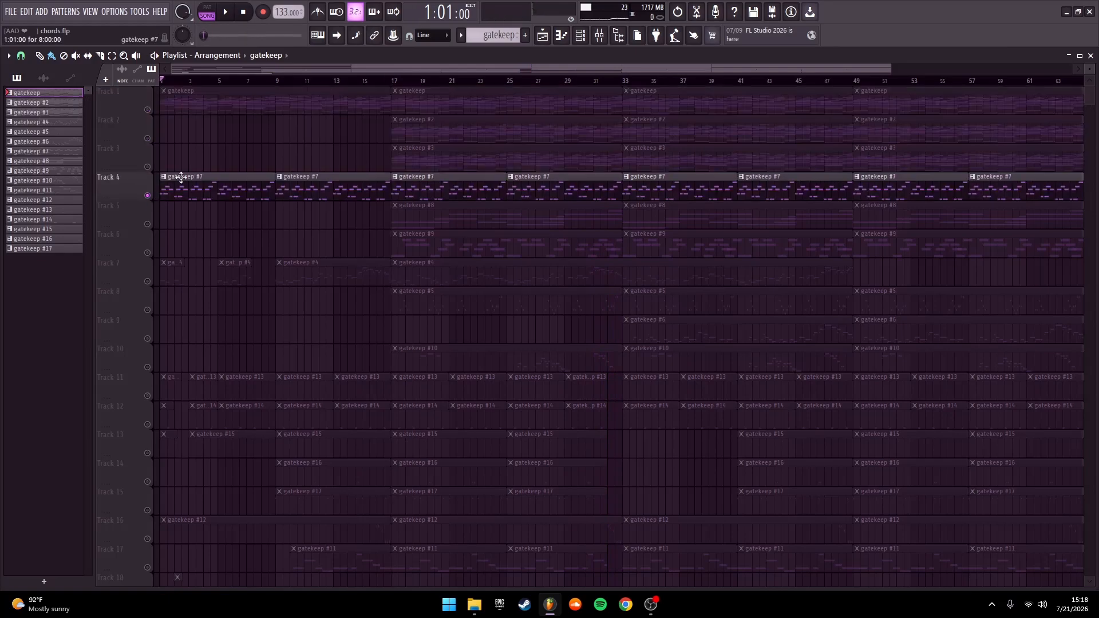
pyautogui.doubleClick(429, 182)
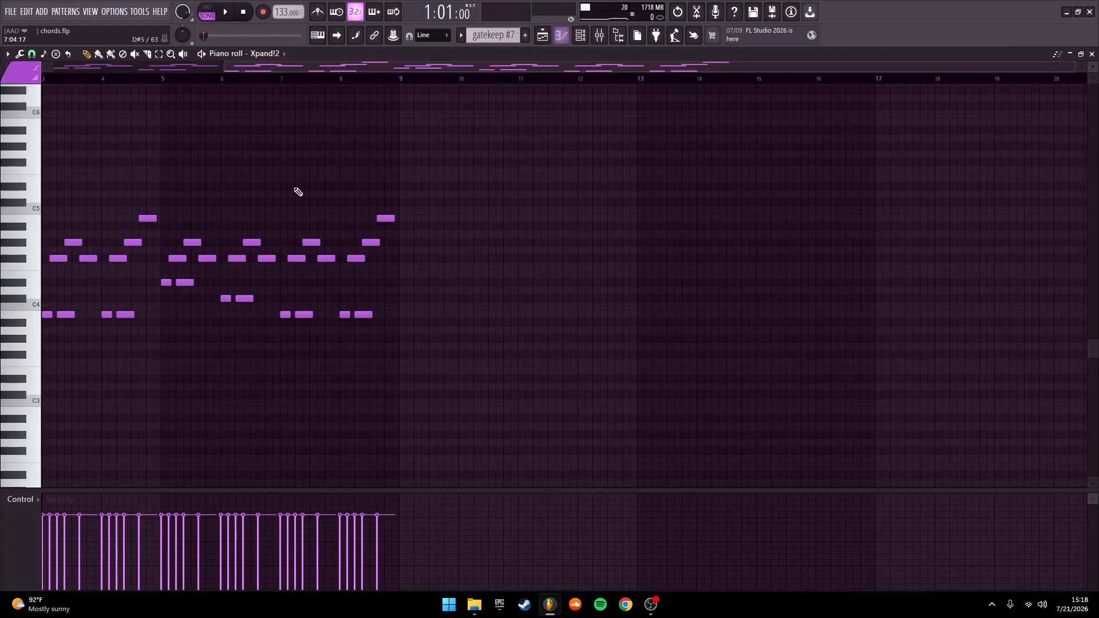
pyautogui.click(581, 35)
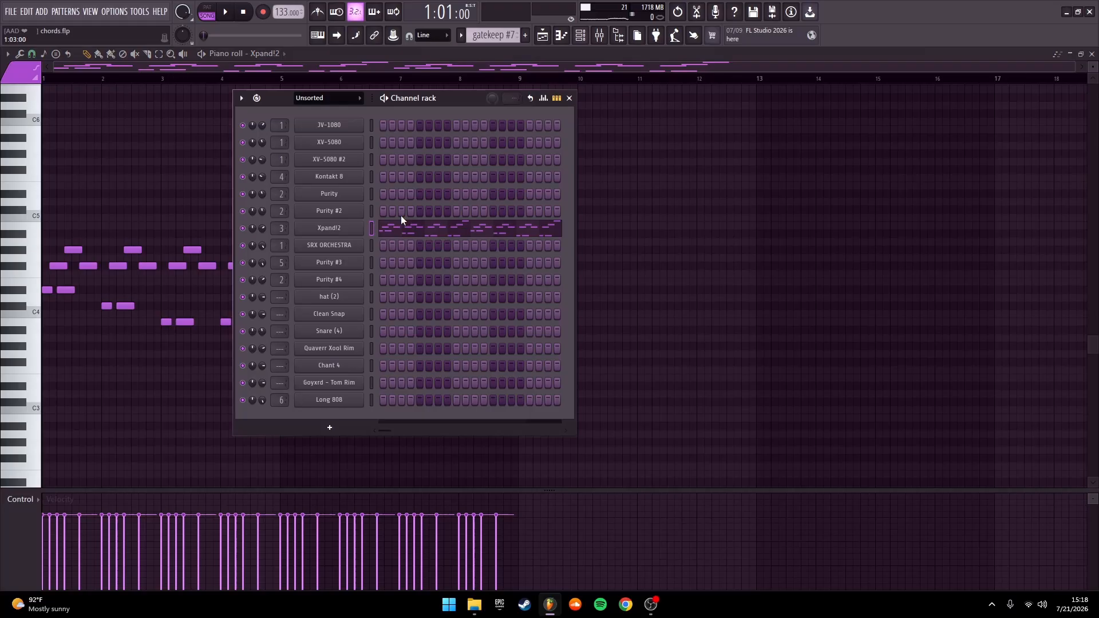
pyautogui.click(338, 246)
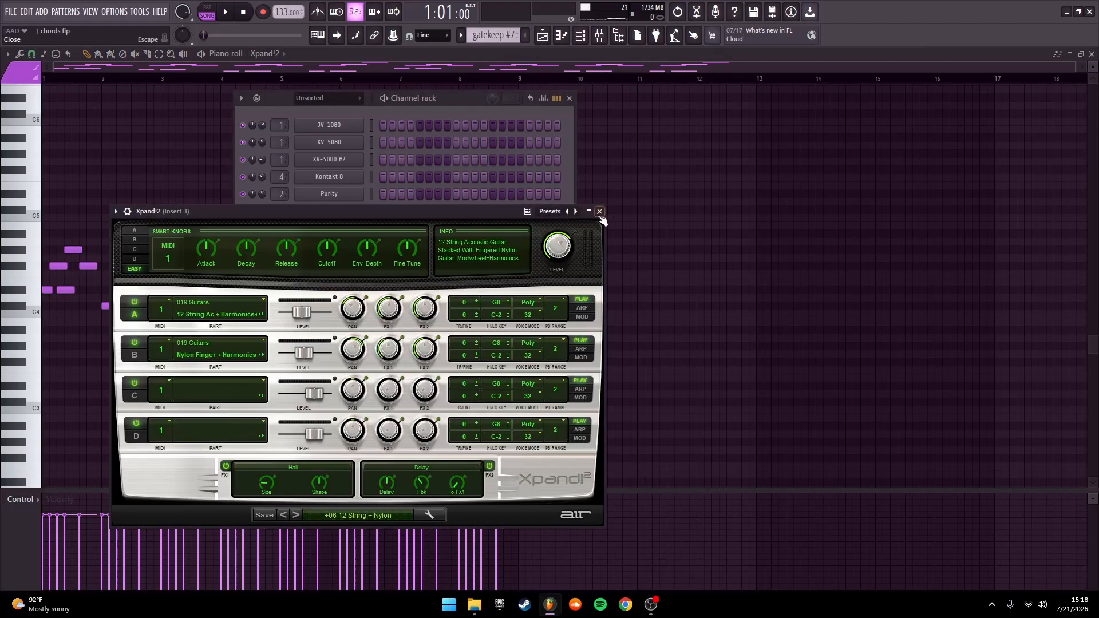
pyautogui.click(600, 212)
pyautogui.click(569, 98)
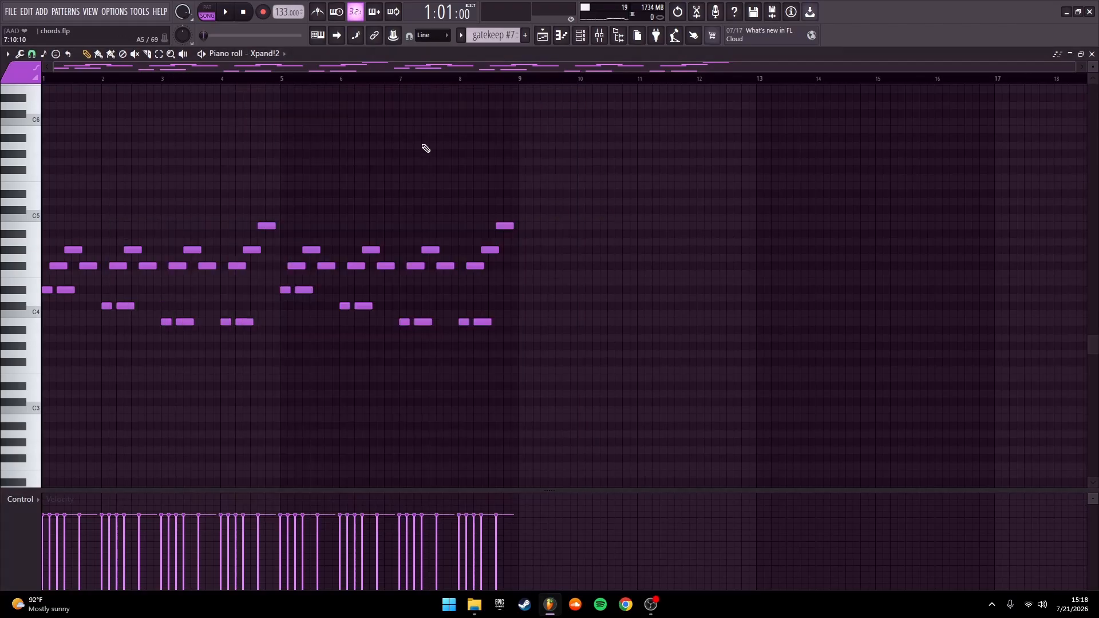
# Switch playback to pattern mode, play the gatekeep #7 pattern through, and return to the Playlist
pyautogui.click(208, 12)
pyautogui.press('space')
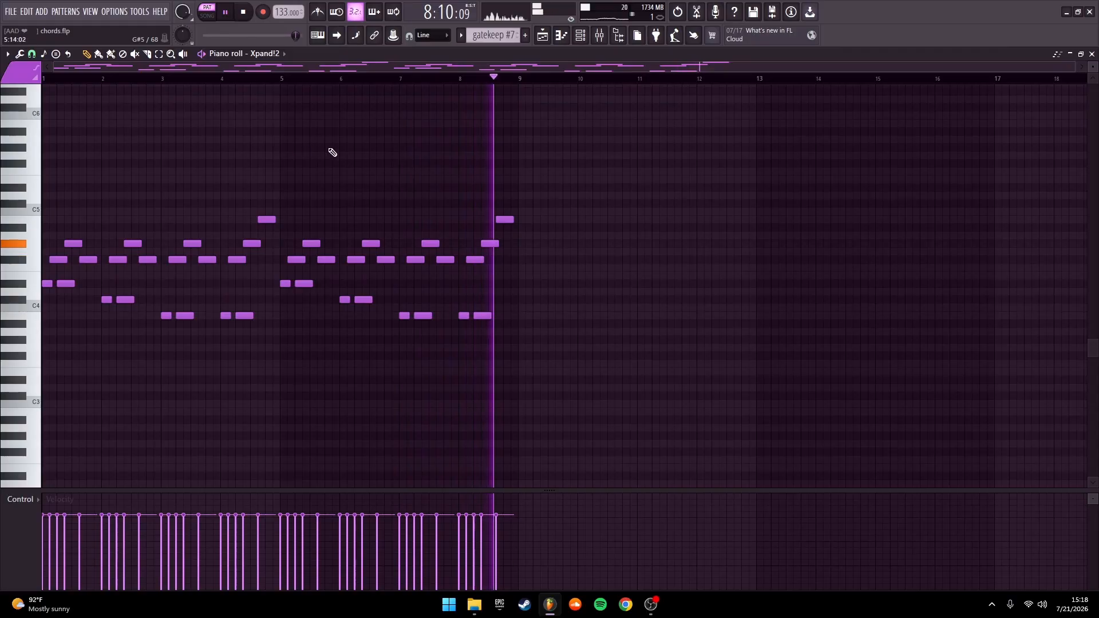
pyautogui.press('space')
pyautogui.click(1093, 54)
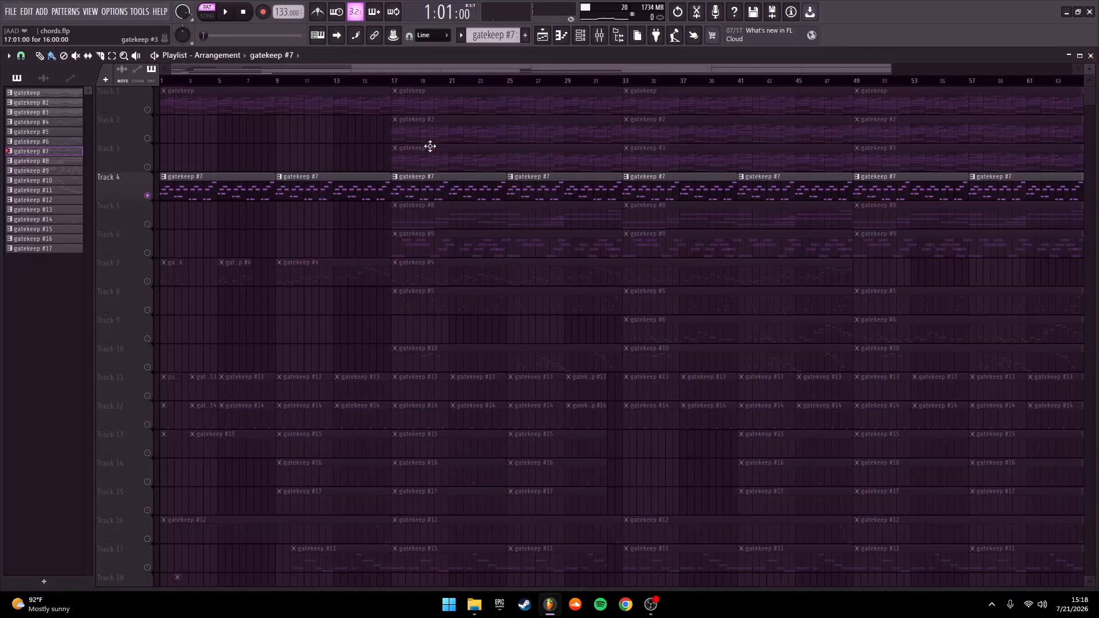
# Solo Track 5, check its gatekeep #8 notes and SRX ORCHESTRA patch, and listen to the pattern
pyautogui.rightClick(148, 225)
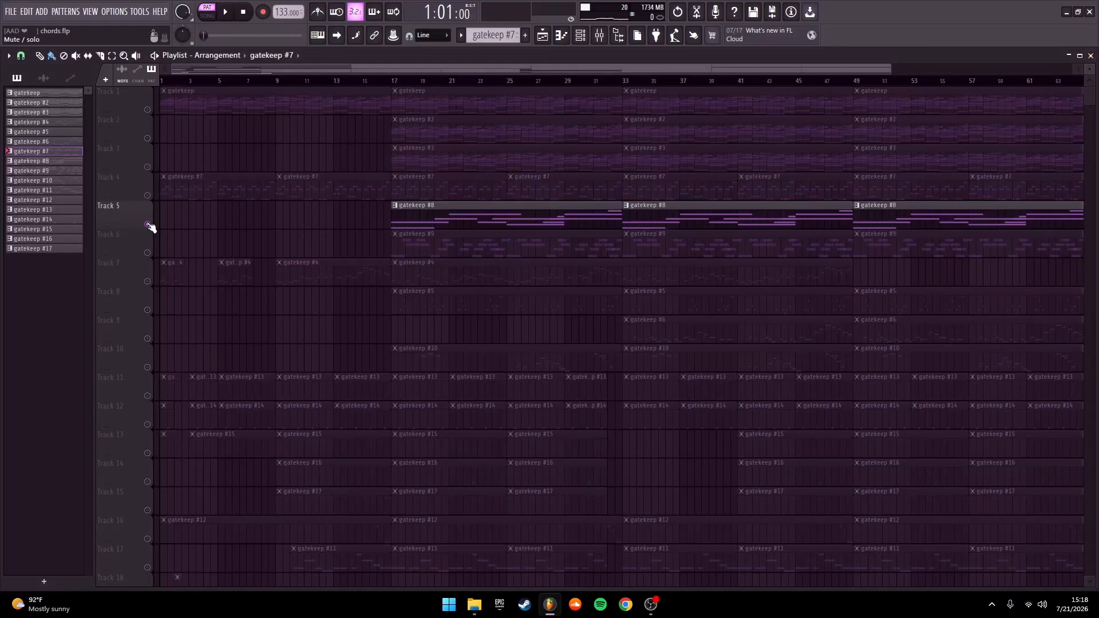
pyautogui.doubleClick(429, 222)
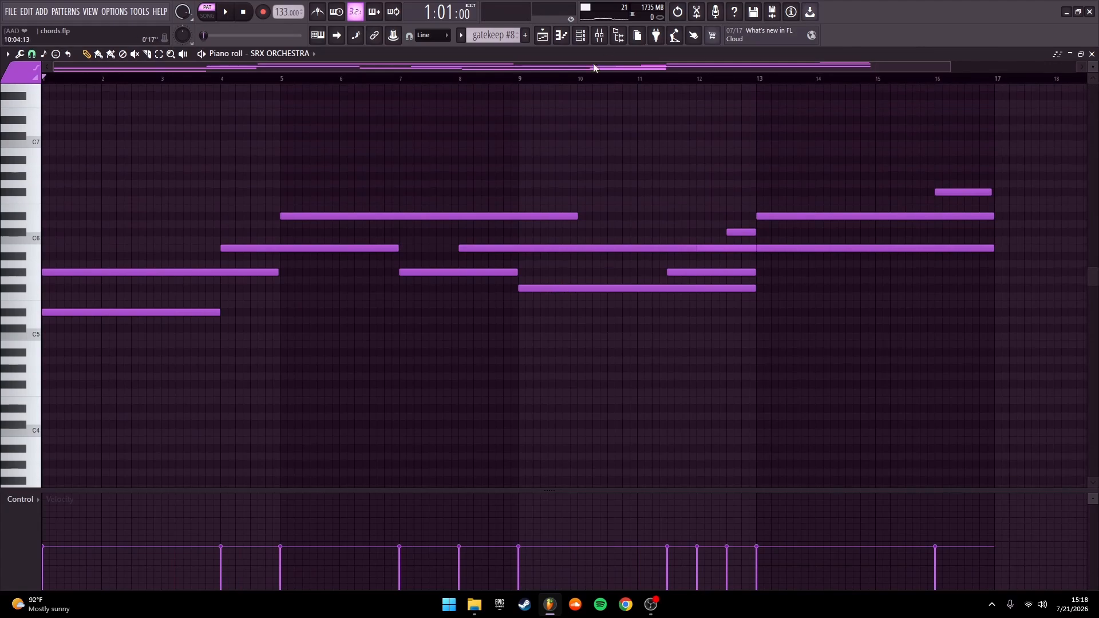
pyautogui.click(580, 37)
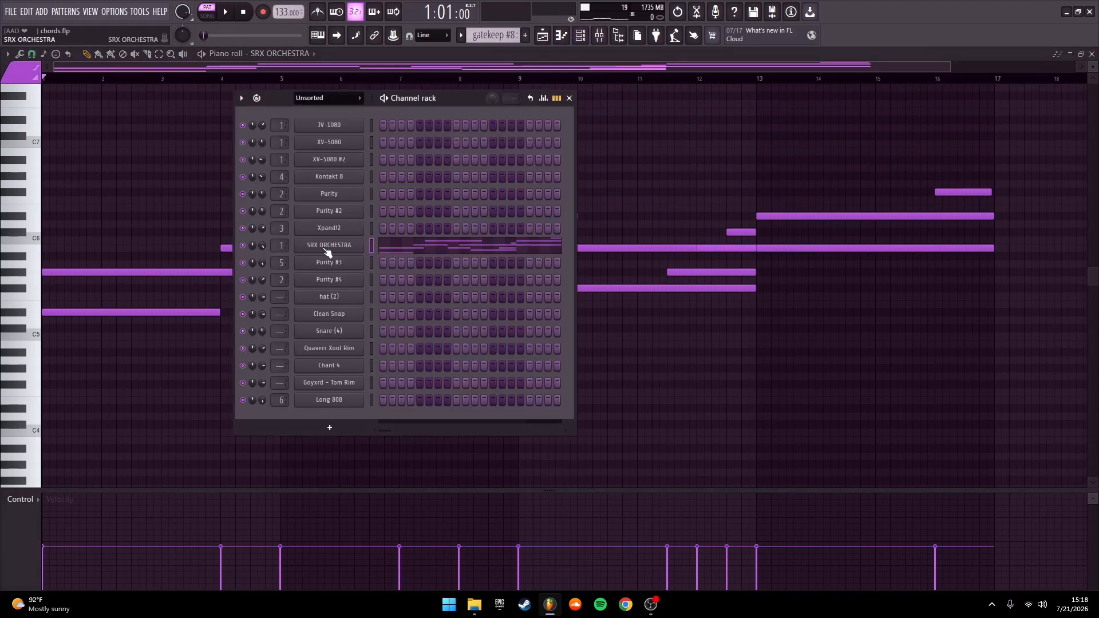
pyautogui.click(328, 246)
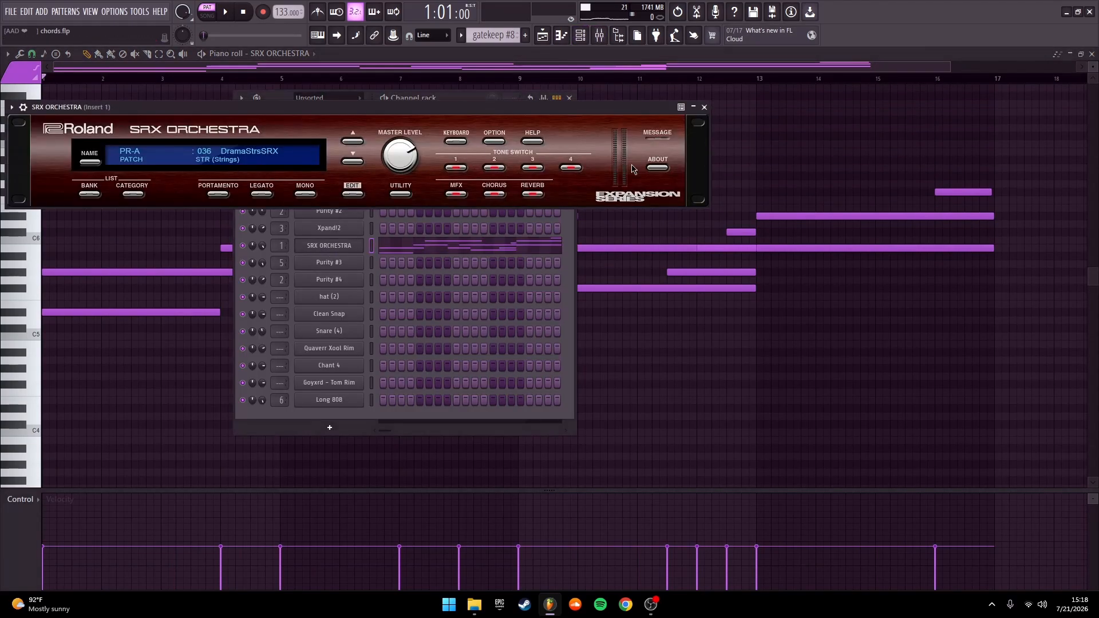
pyautogui.click(704, 107)
pyautogui.click(569, 98)
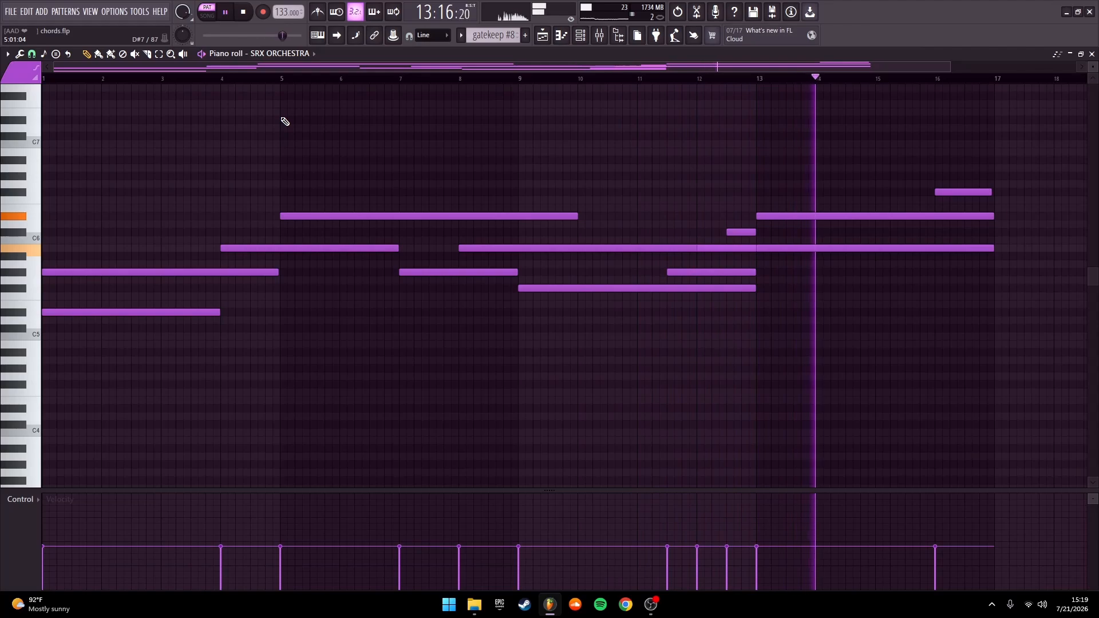
pyautogui.hotkey('ctrl', 's')
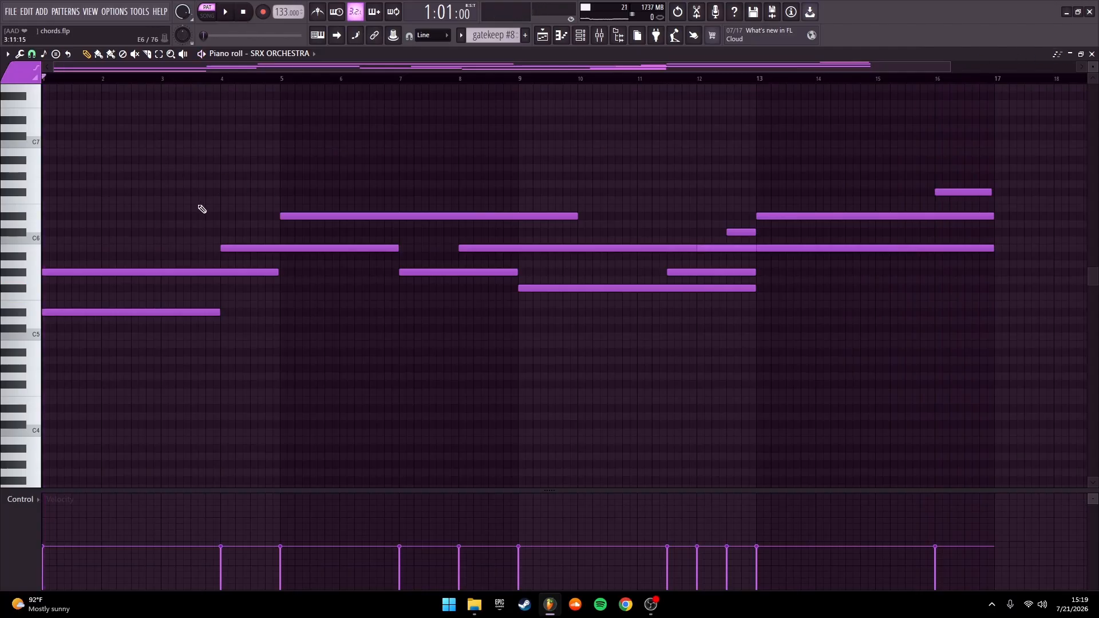
pyautogui.click(1092, 54)
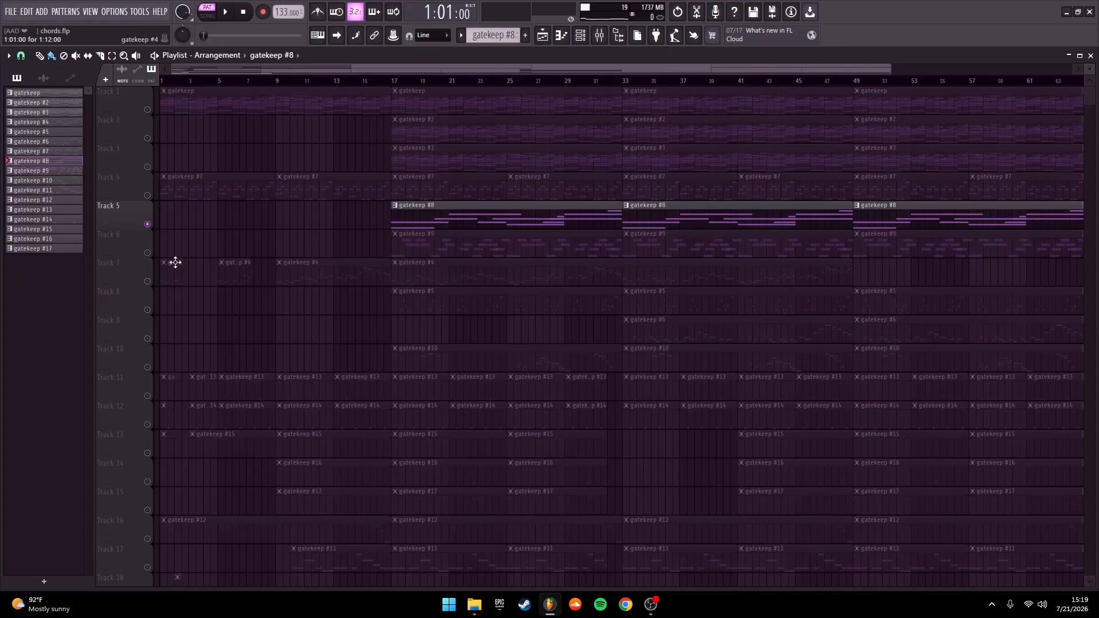
# Solo Track 6, open its gatekeep #9 pattern in the Piano roll and check the preset loaded in Purity #3
pyautogui.click(528, 246)
pyautogui.doubleClick(523, 245)
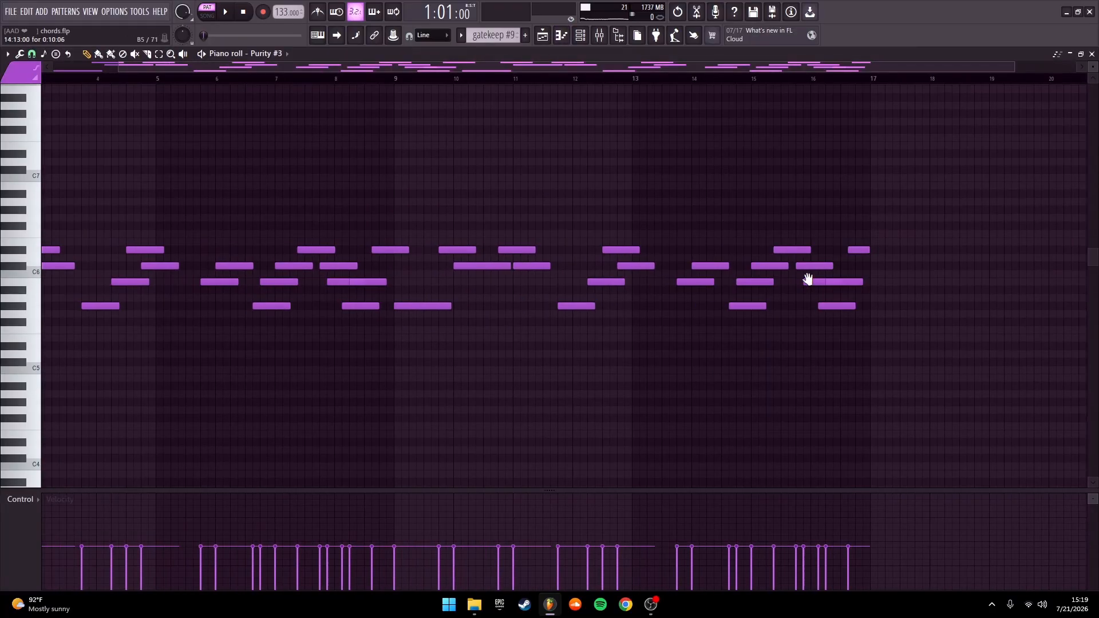
pyautogui.click(583, 39)
pyautogui.click(339, 253)
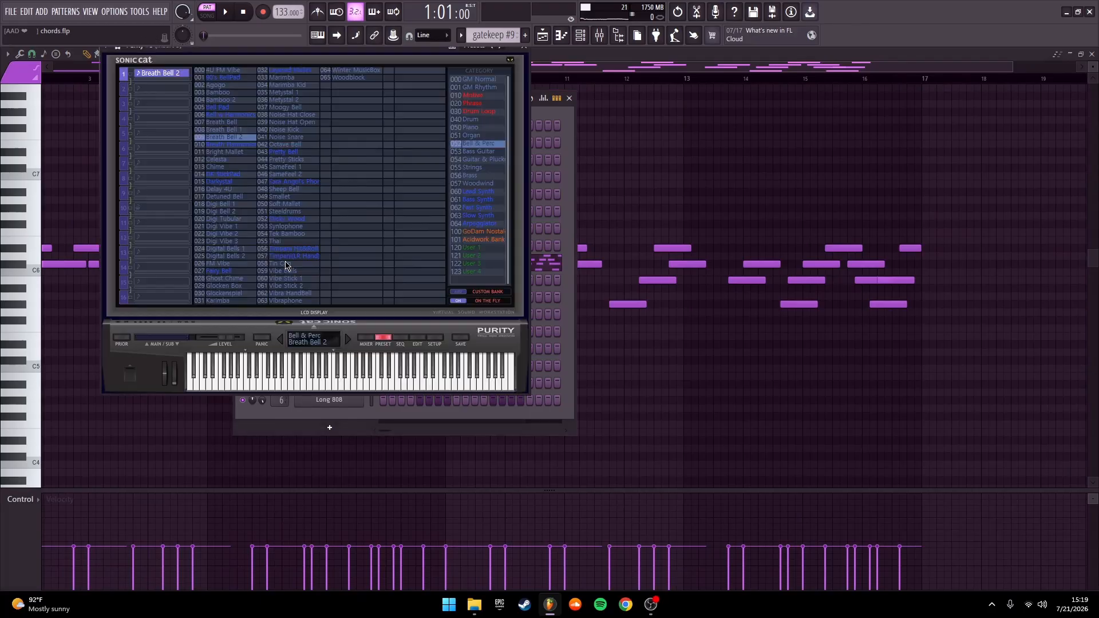
pyautogui.click(527, 52)
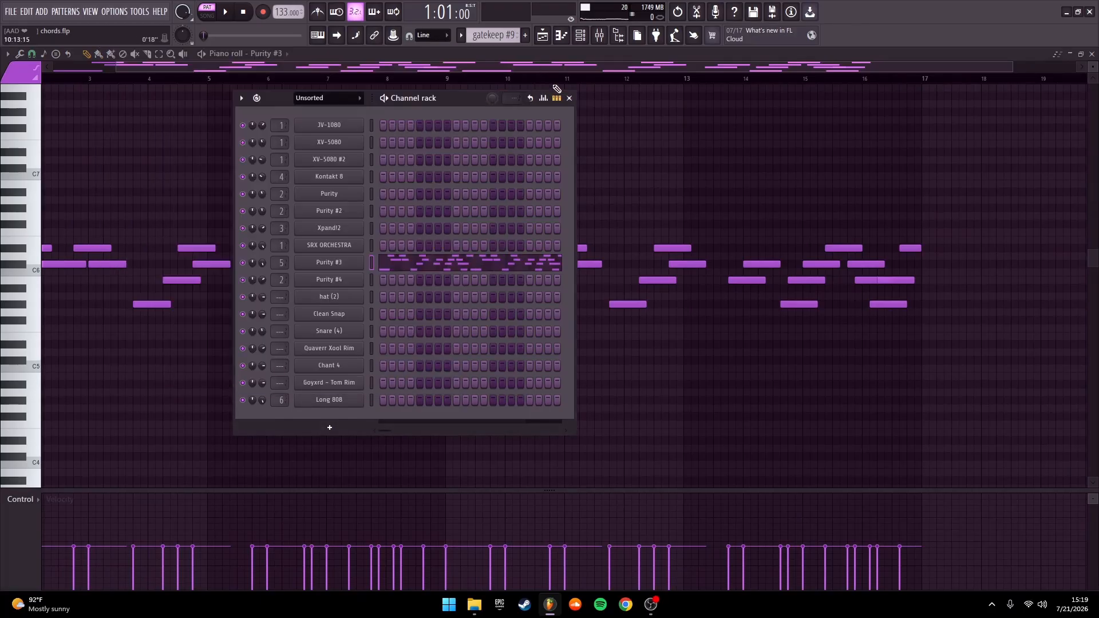
pyautogui.click(570, 99)
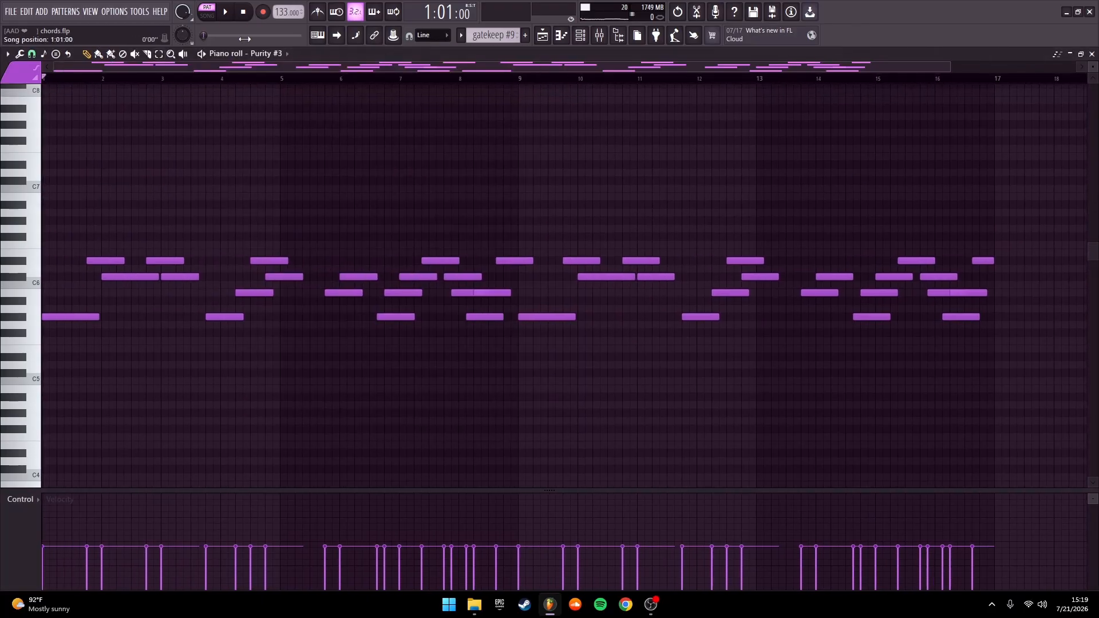
# Play the gatekeep #9 pattern and return to the Playlist
pyautogui.press('space')
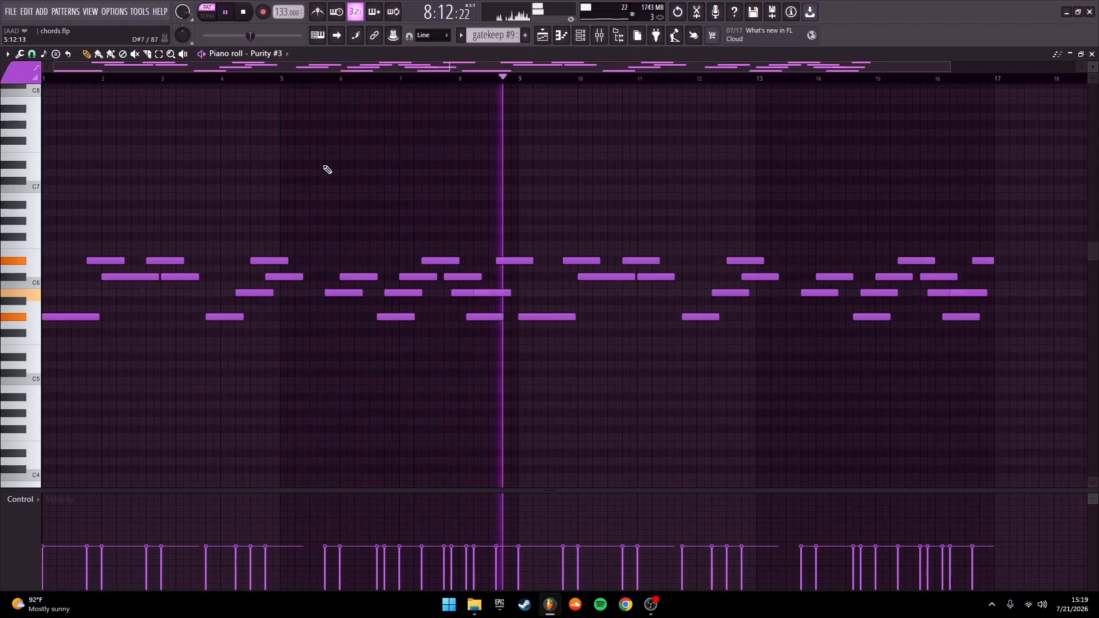
pyautogui.press('space')
pyautogui.click(1091, 54)
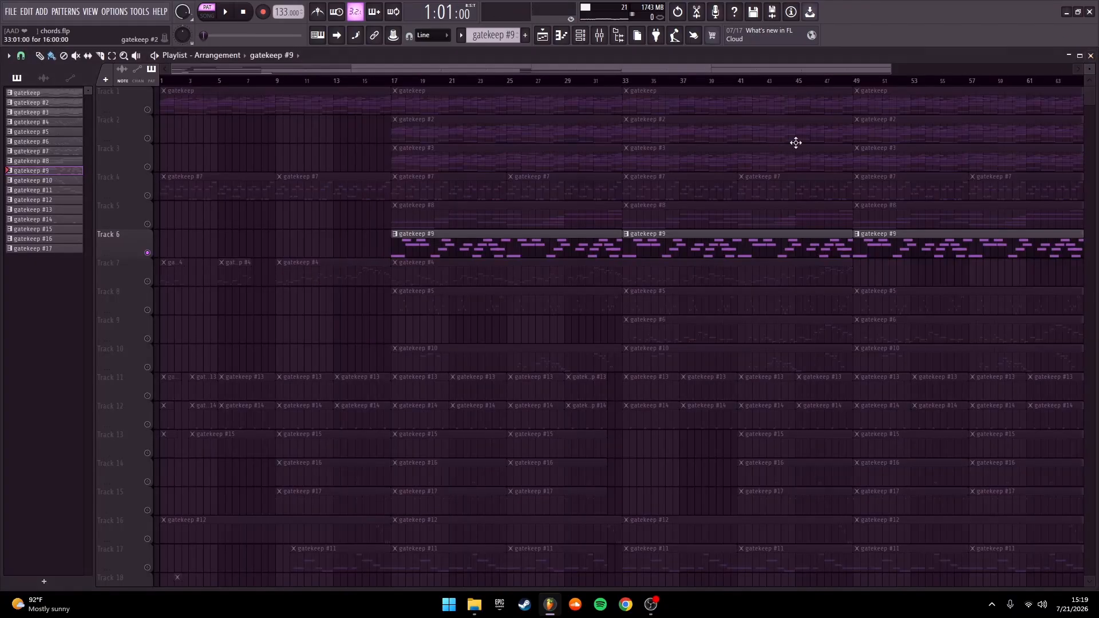
# Solo Track 7, open its gatekeep #4 pattern and check the Shreddage guitar instrument and preset loaded in Kontakt 8
pyautogui.doubleClick(442, 274)
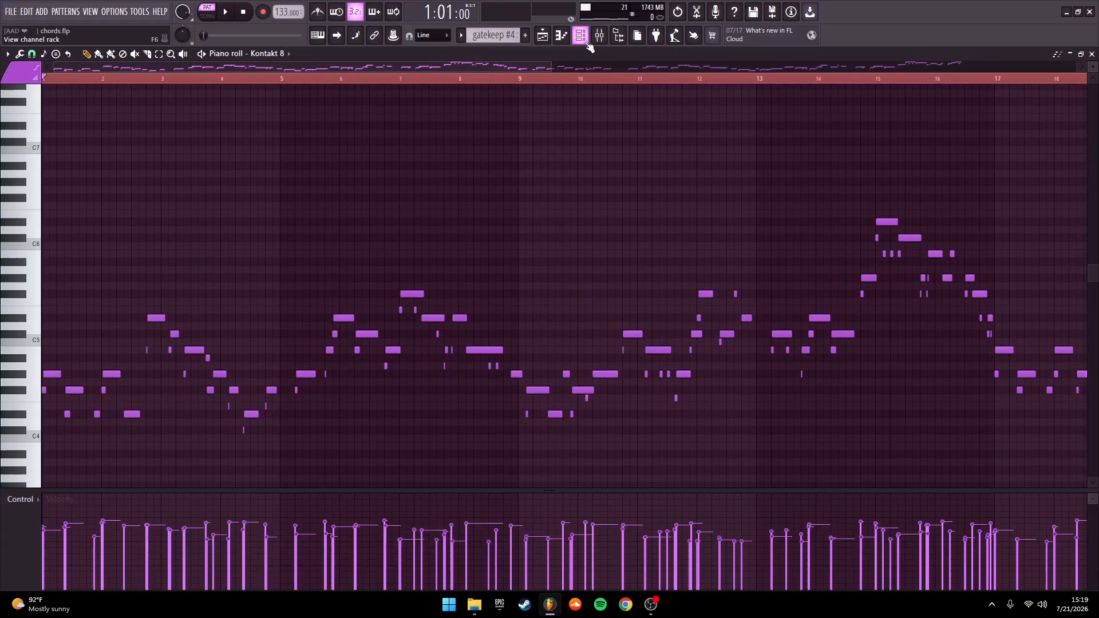
pyautogui.click(583, 39)
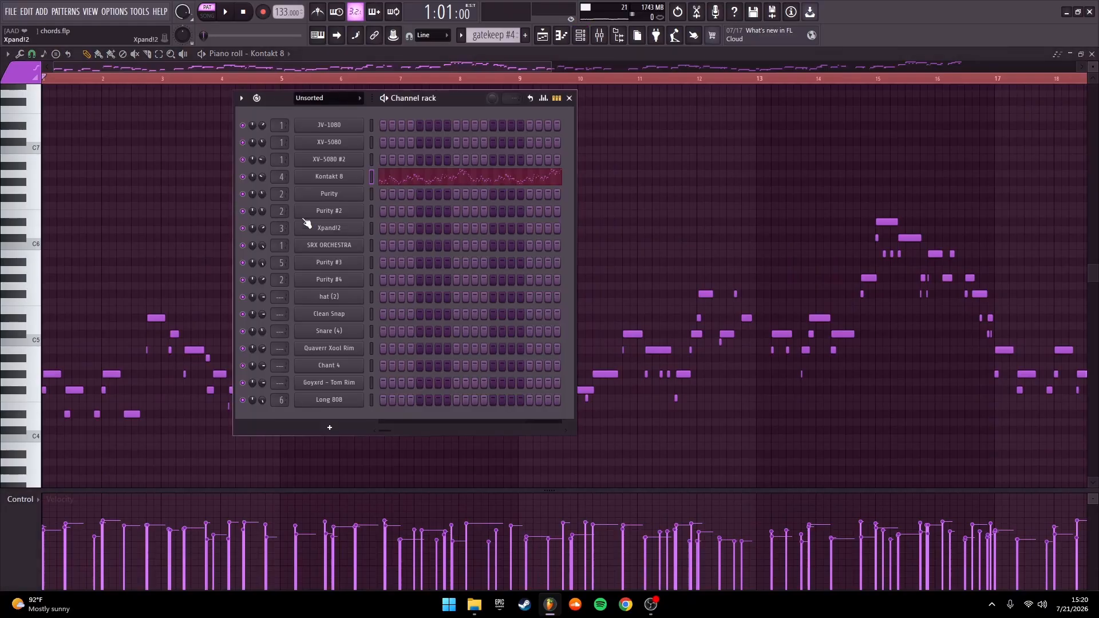
pyautogui.click(338, 182)
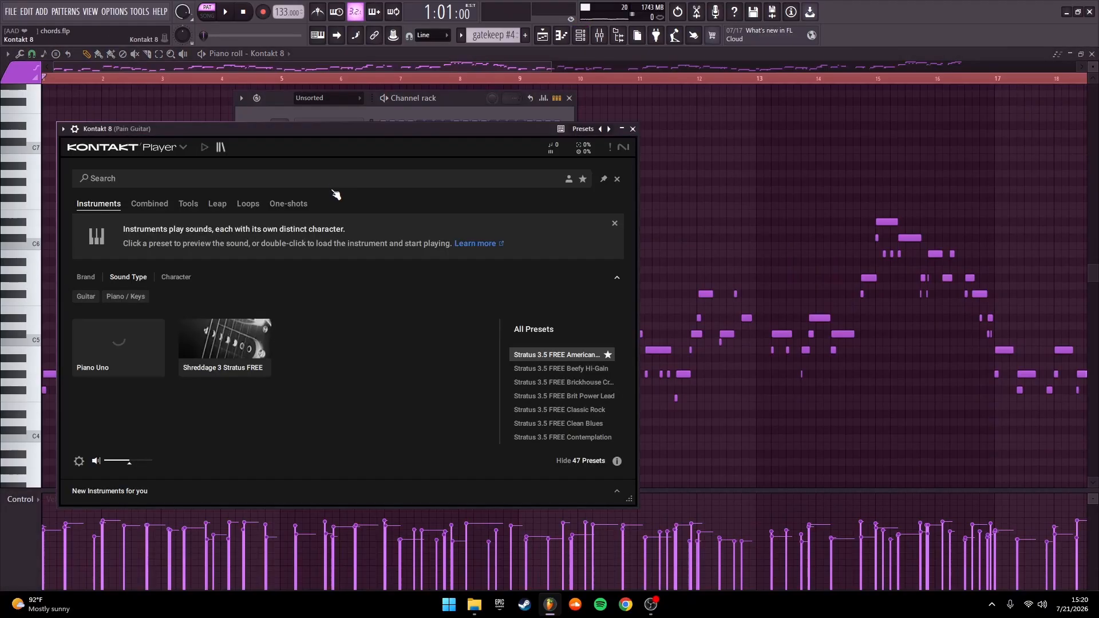
pyautogui.click(842, 129)
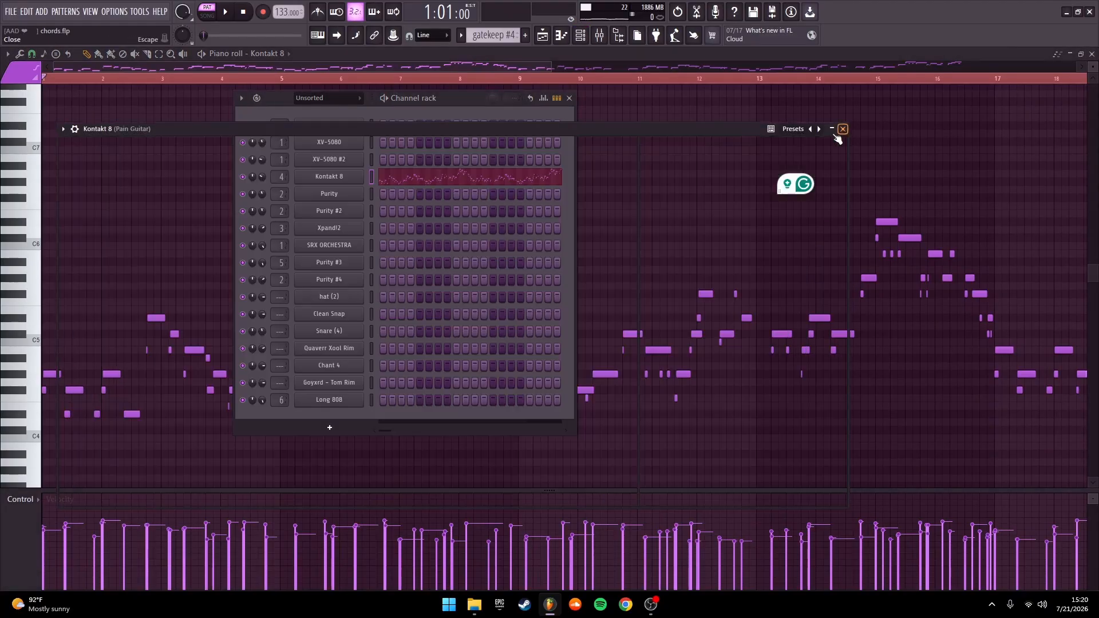
pyautogui.click(337, 177)
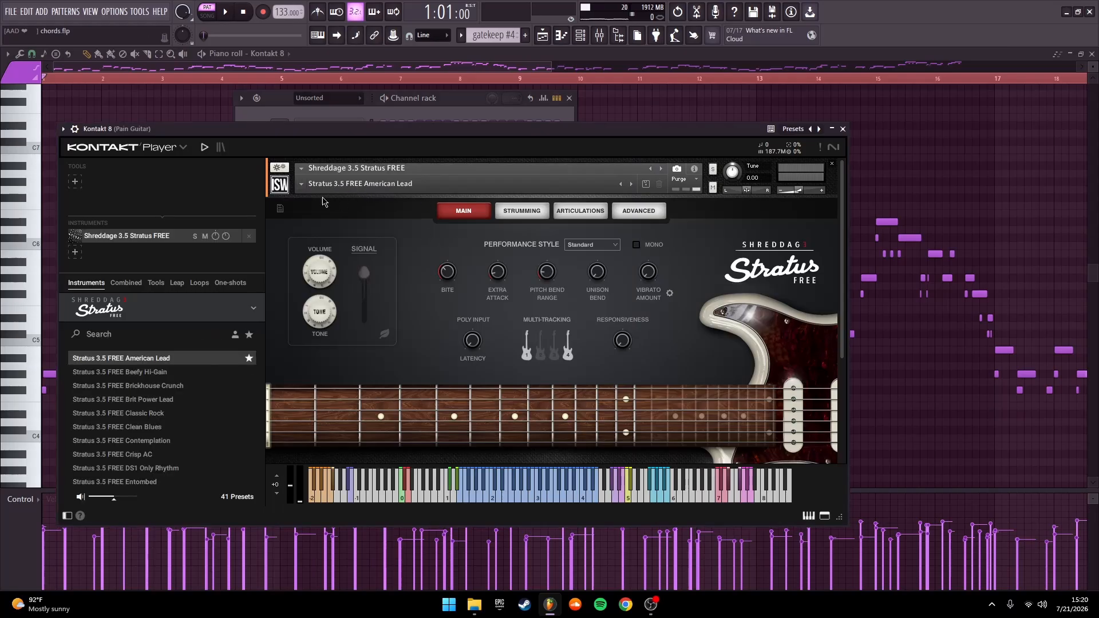
pyautogui.scroll(-3, 549, 295)
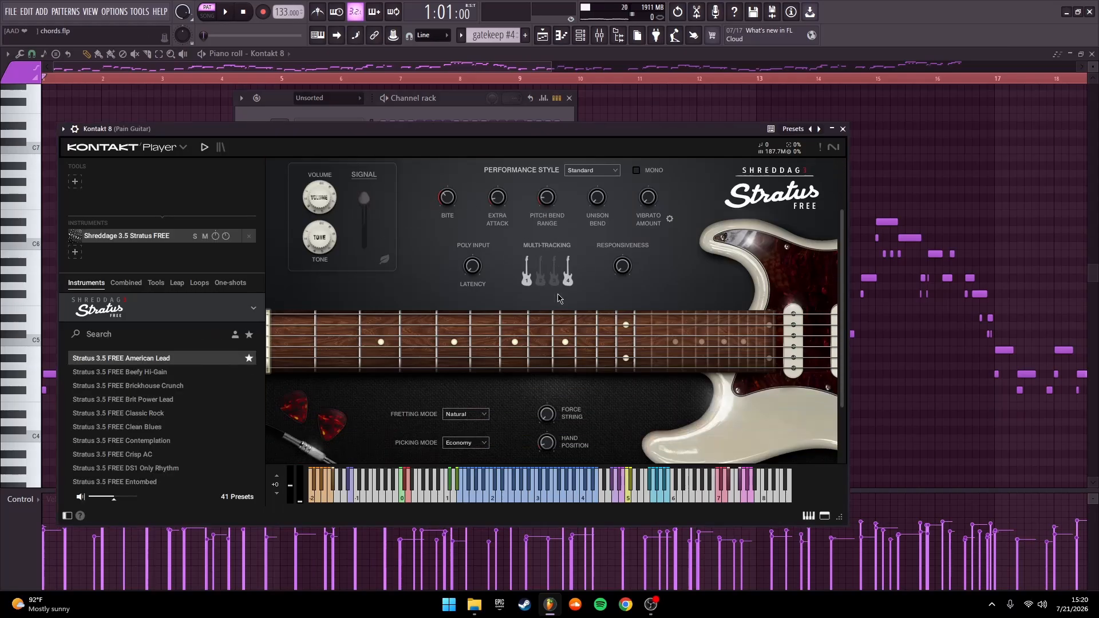
pyautogui.scroll(4, 587, 309)
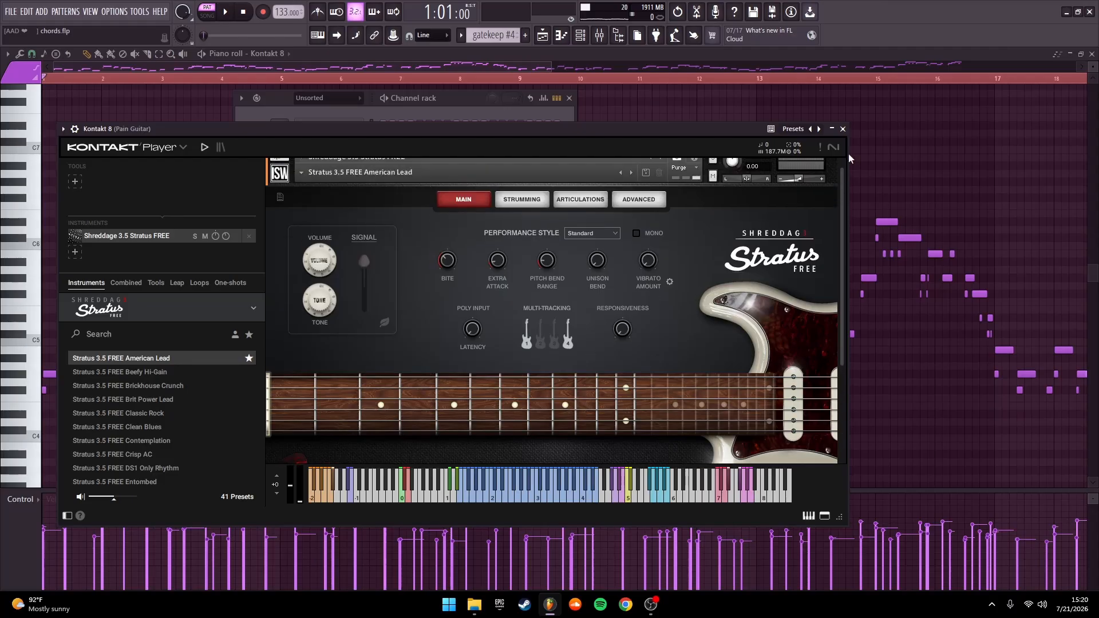
pyautogui.click(842, 129)
pyautogui.click(569, 98)
# Fit the whole gatekeep #4 guitar melody in the Piano roll and play it through
pyautogui.scroll(-4, 744, 221)
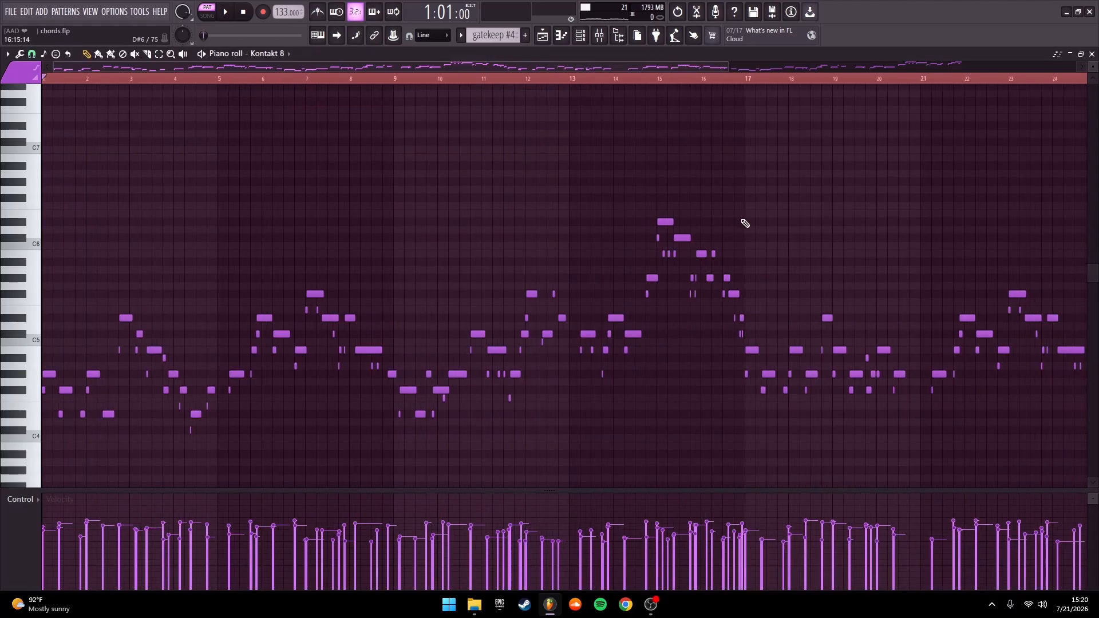
pyautogui.moveTo(641, 240); pyautogui.dragTo(595, 234)
pyautogui.moveTo(170, 160)
pyautogui.mouseDown()
pyautogui.moveTo(221, 218)
pyautogui.moveTo(257, 170)
pyautogui.moveTo(272, 175)
pyautogui.mouseUp()
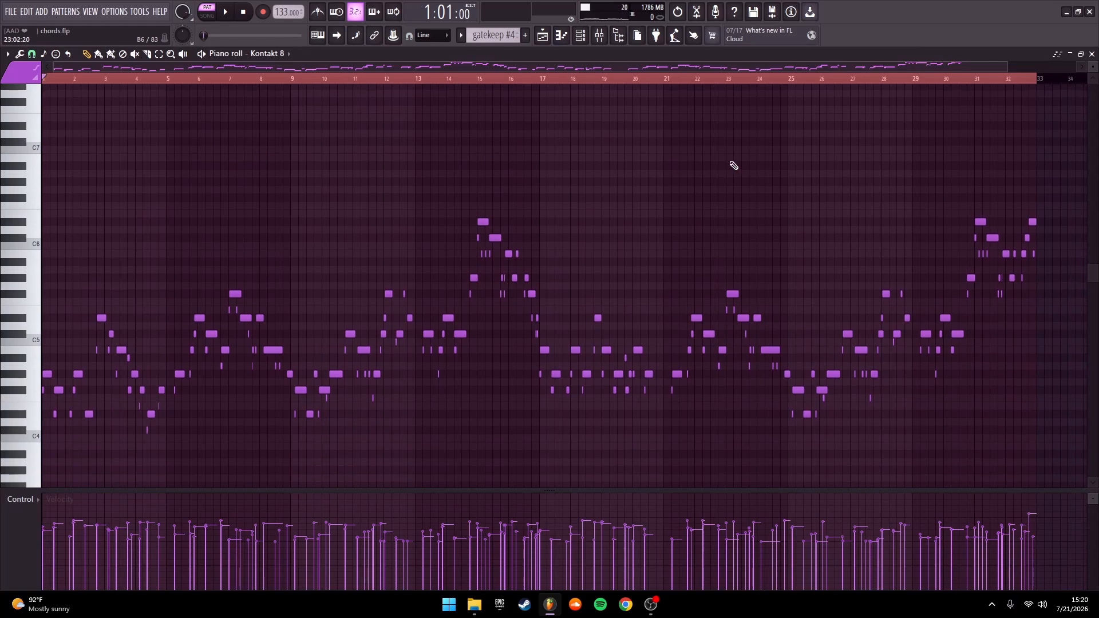
pyautogui.moveTo(1003, 68); pyautogui.dragTo(962, 65)
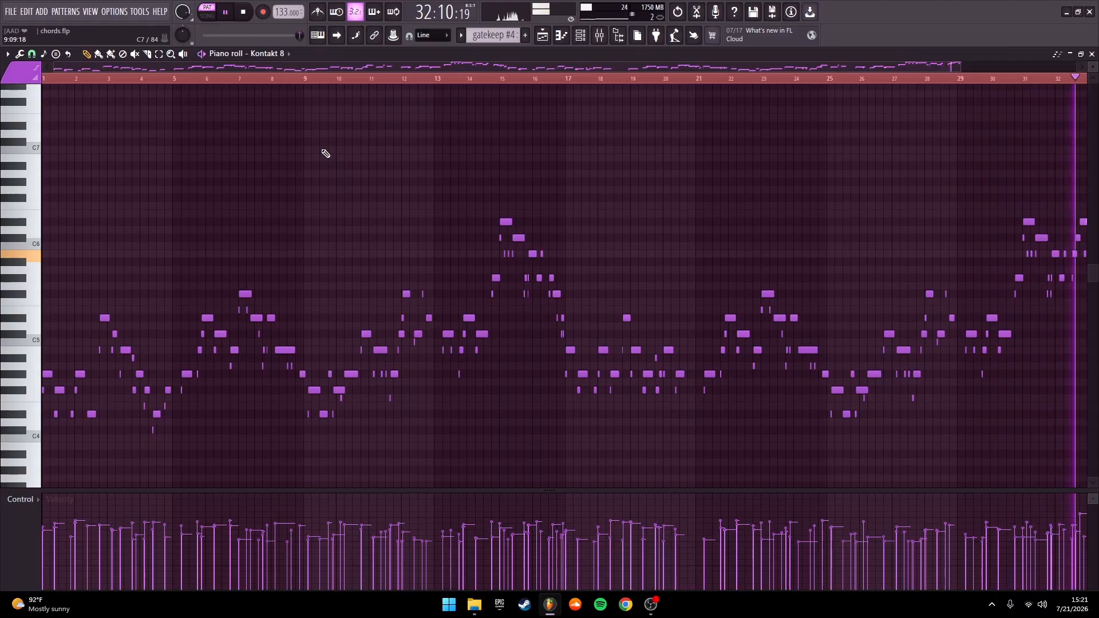
pyautogui.press('space')
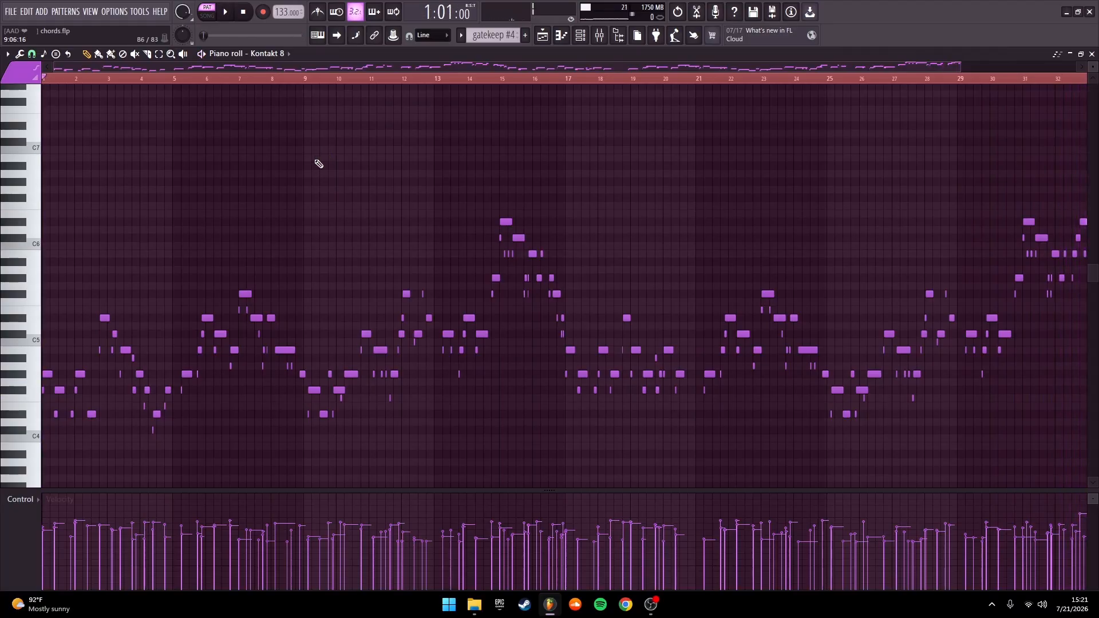
# Preview the Randomizer's velocity and release levels on all gatekeep #4 notes without applying them, and return to the Playlist
pyautogui.hotkey('ctrl', 'a')
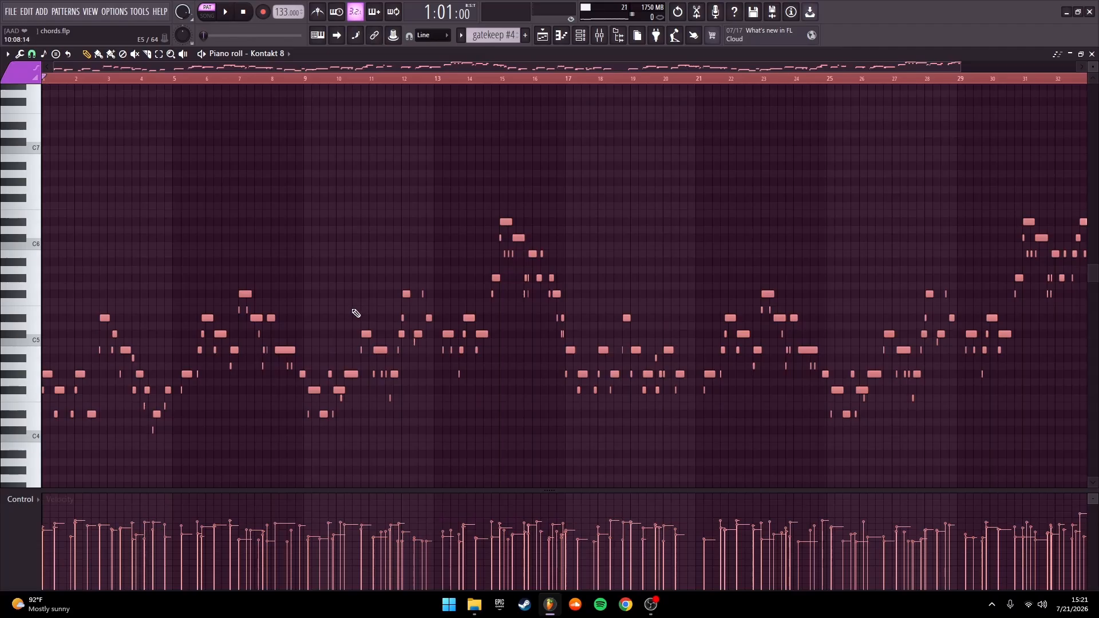
pyautogui.hotkey('alt', 'r')
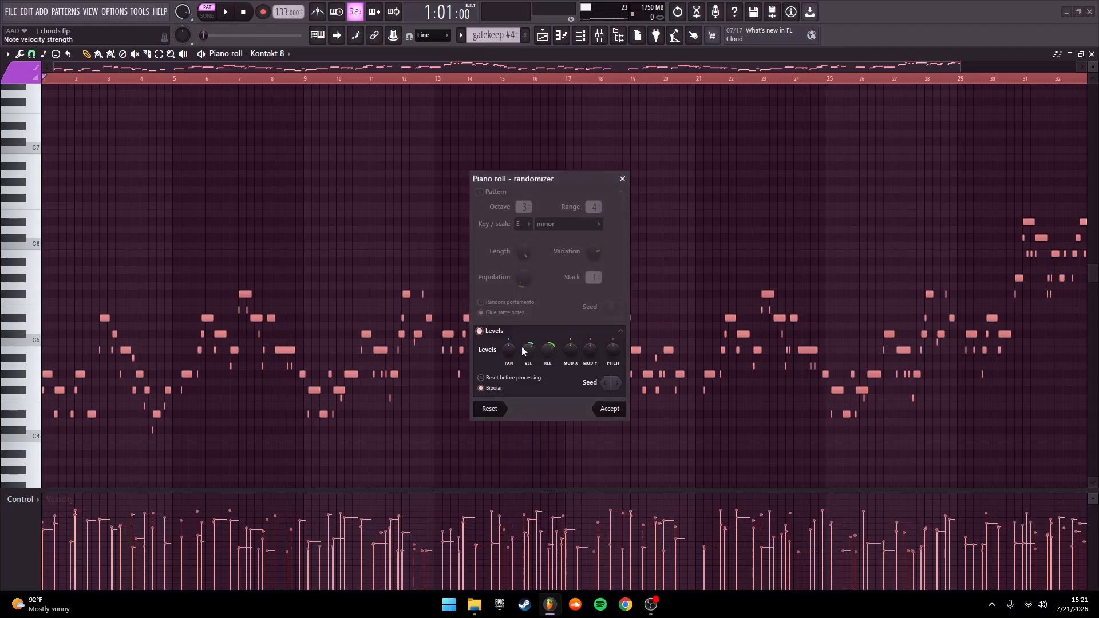
pyautogui.click(623, 179)
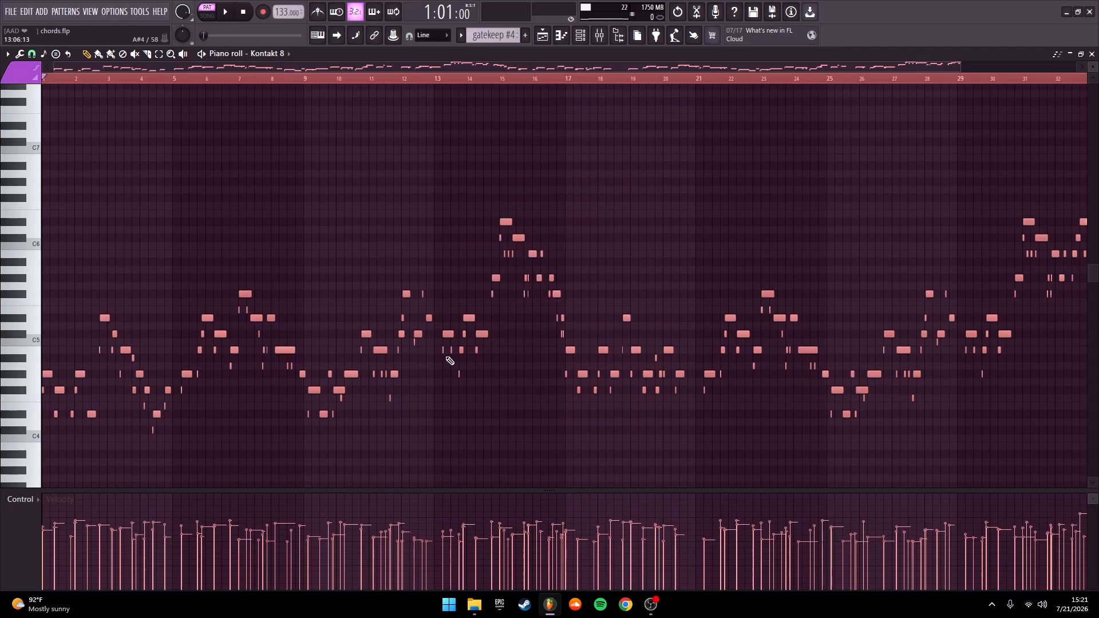
pyautogui.hotkey('ctrl', 'd')
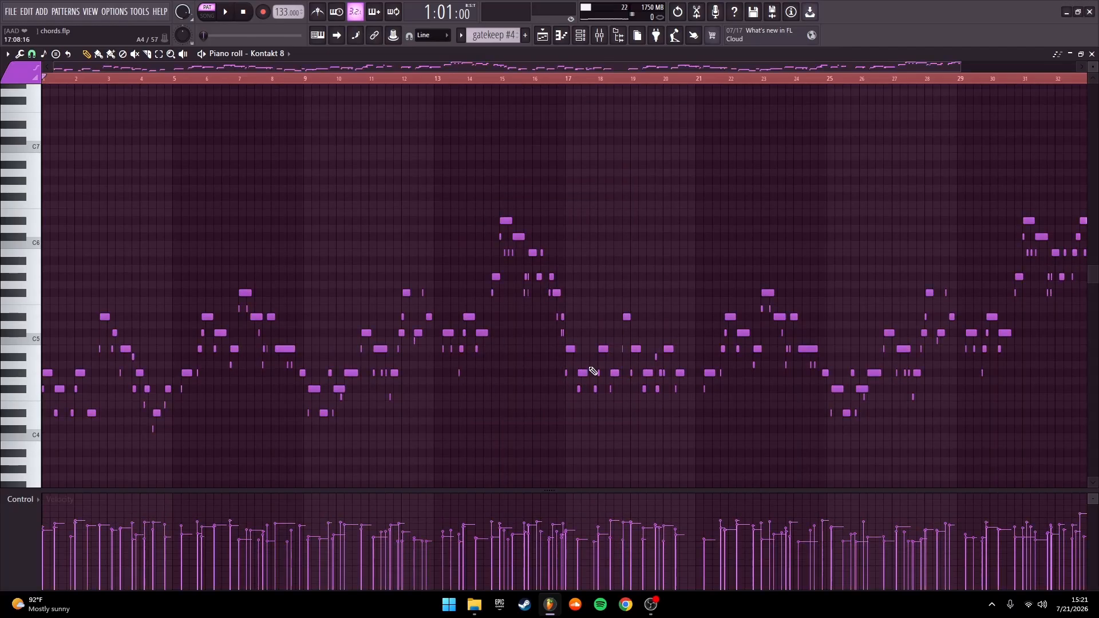
pyautogui.click(1092, 54)
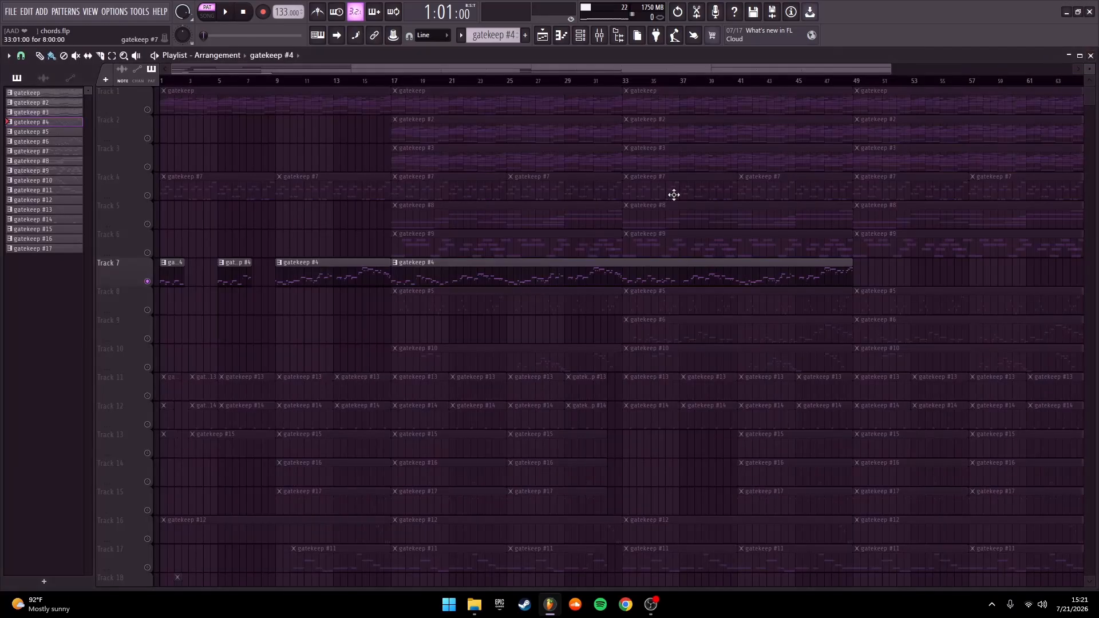
# Open Track 8's gatekeep #5 pattern in the Piano roll and check the preset loaded in the Purity channel
pyautogui.doubleClick(428, 301)
pyautogui.scroll(1, 320, 235)
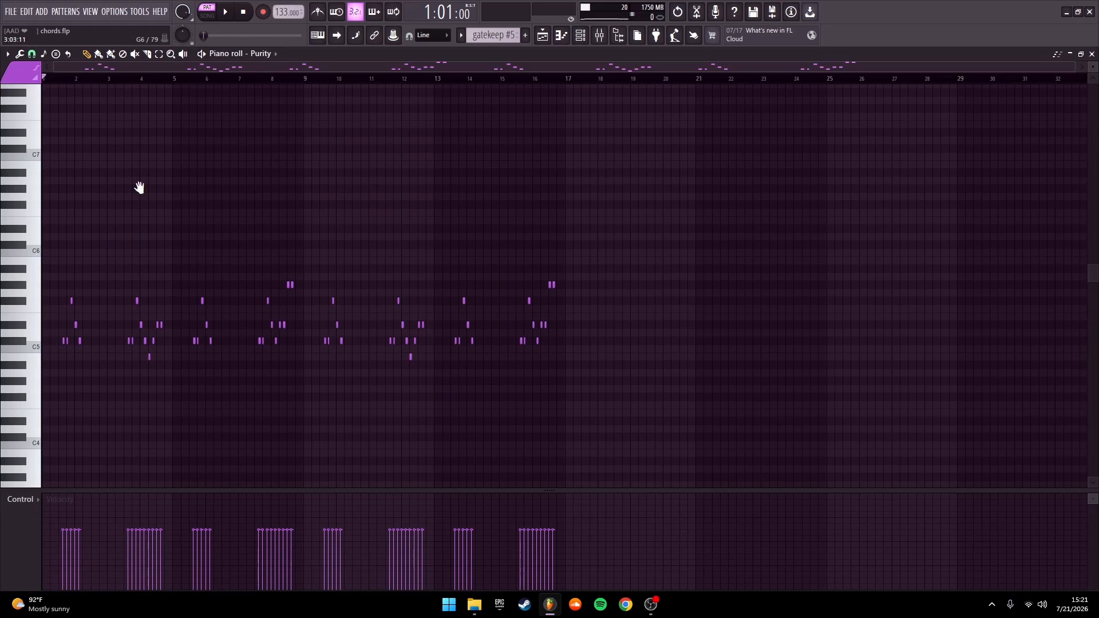
pyautogui.scroll(-2, 114, 212)
pyautogui.click(581, 36)
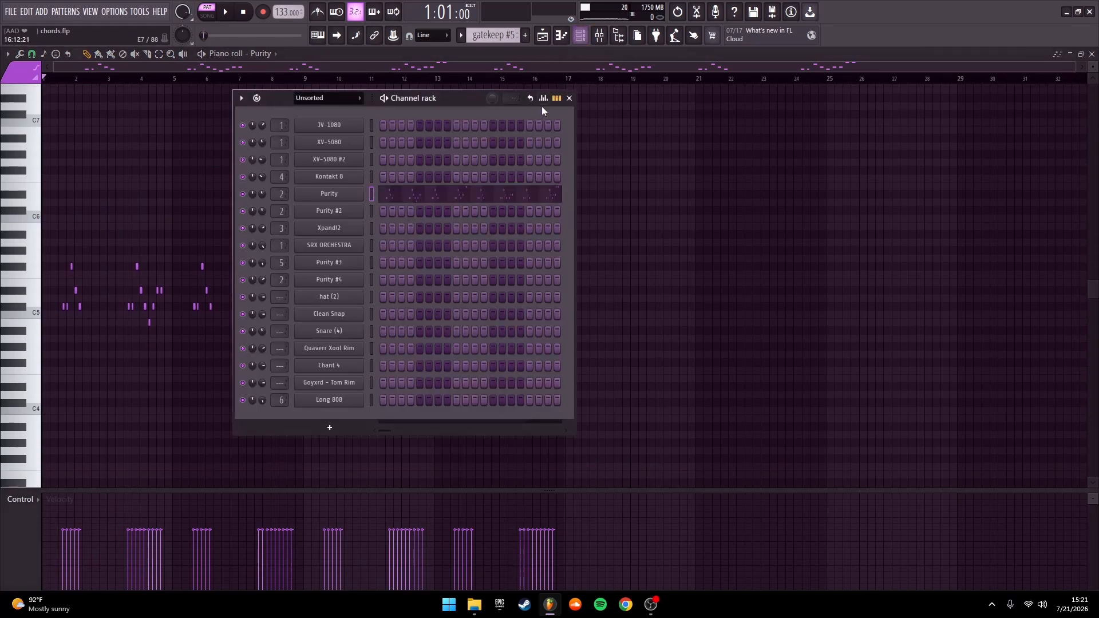
pyautogui.click(323, 195)
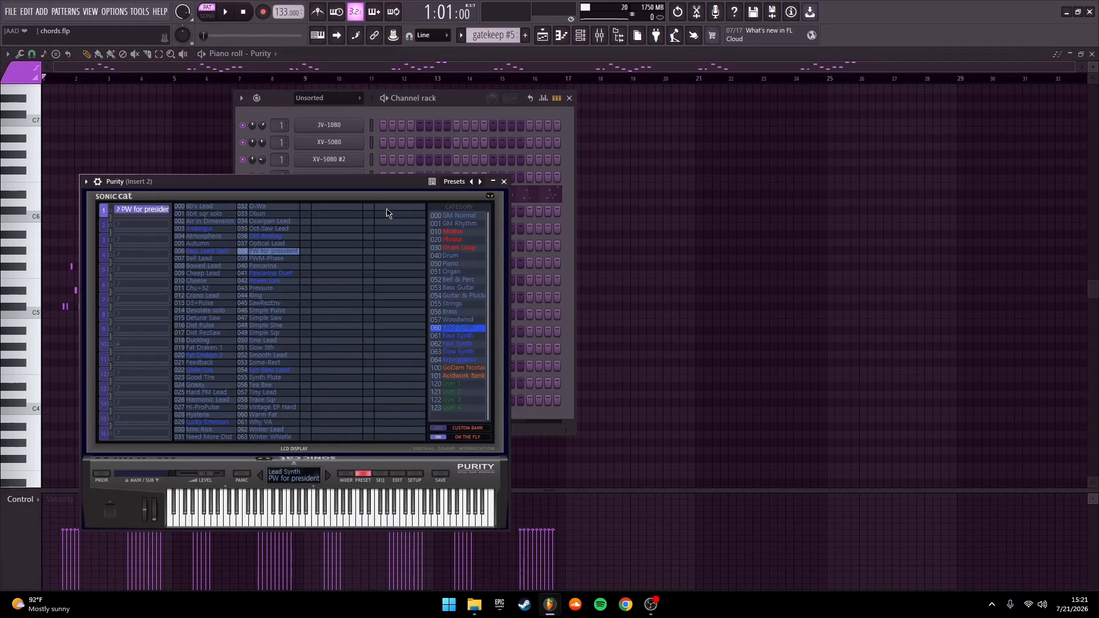
pyautogui.click(504, 182)
pyautogui.click(569, 98)
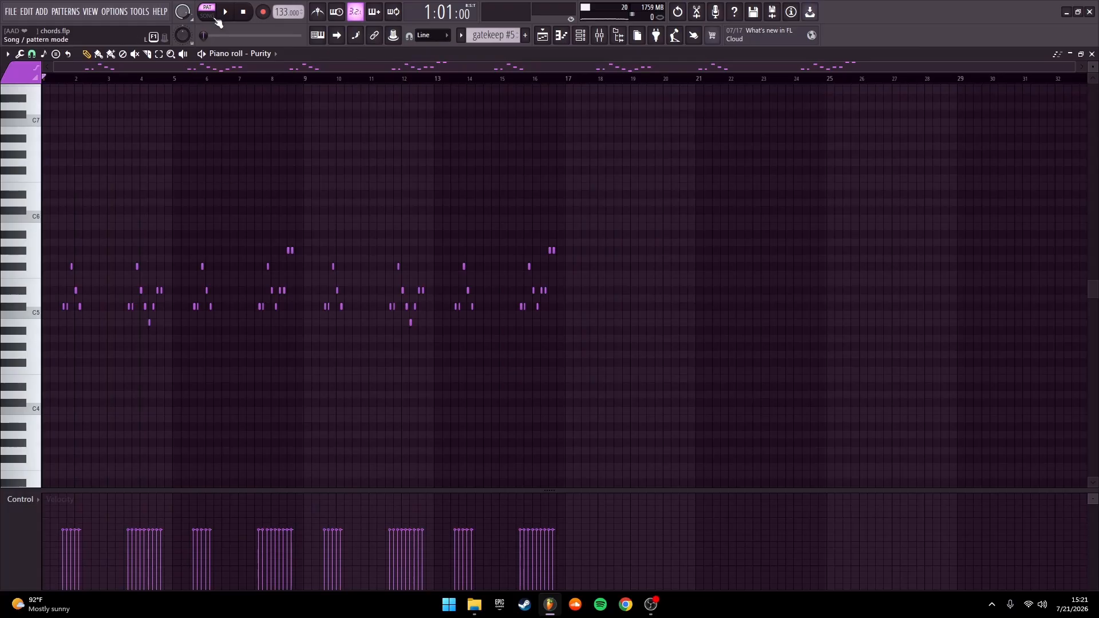
# Play the gatekeep #5 melody, return to the Playlist and restore all tracks from the Track 7 solo
pyautogui.press('space')
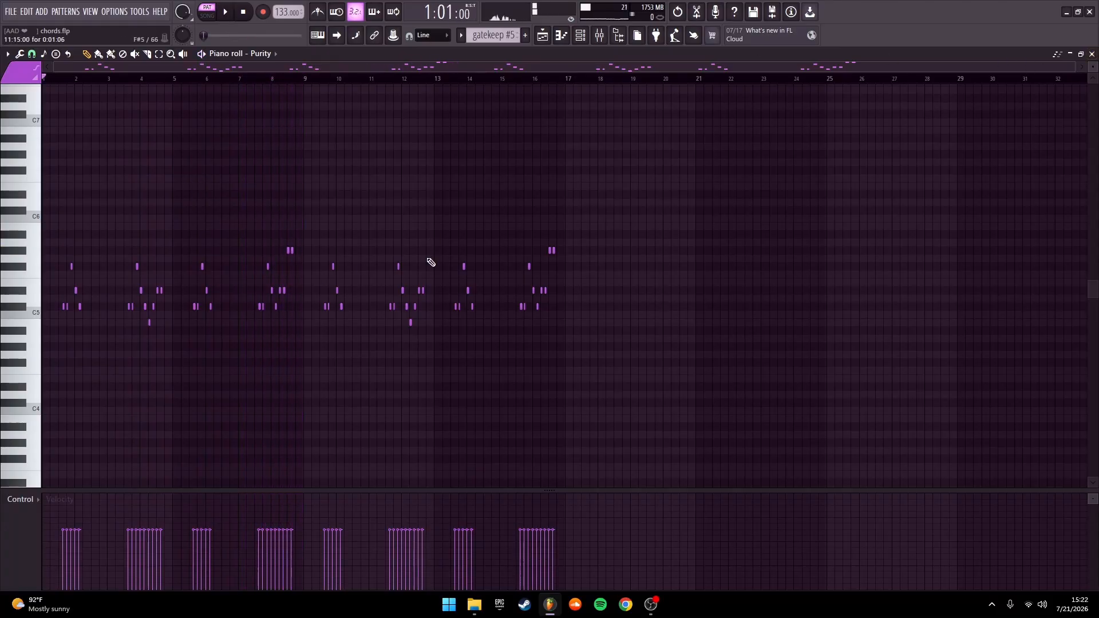
pyautogui.click(1081, 55)
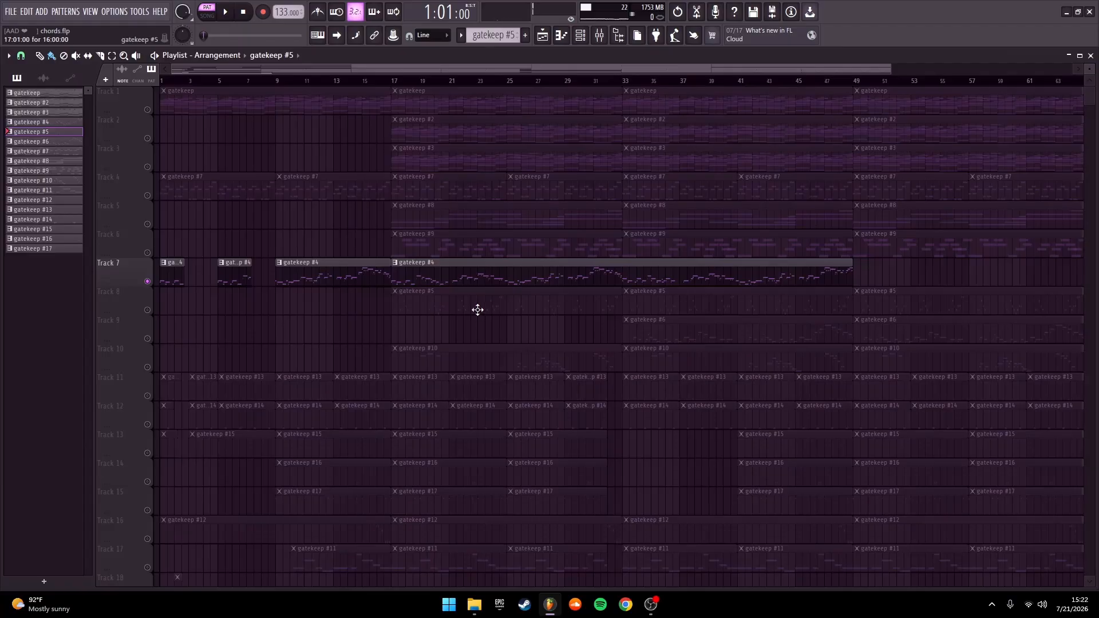
pyautogui.rightClick(148, 281)
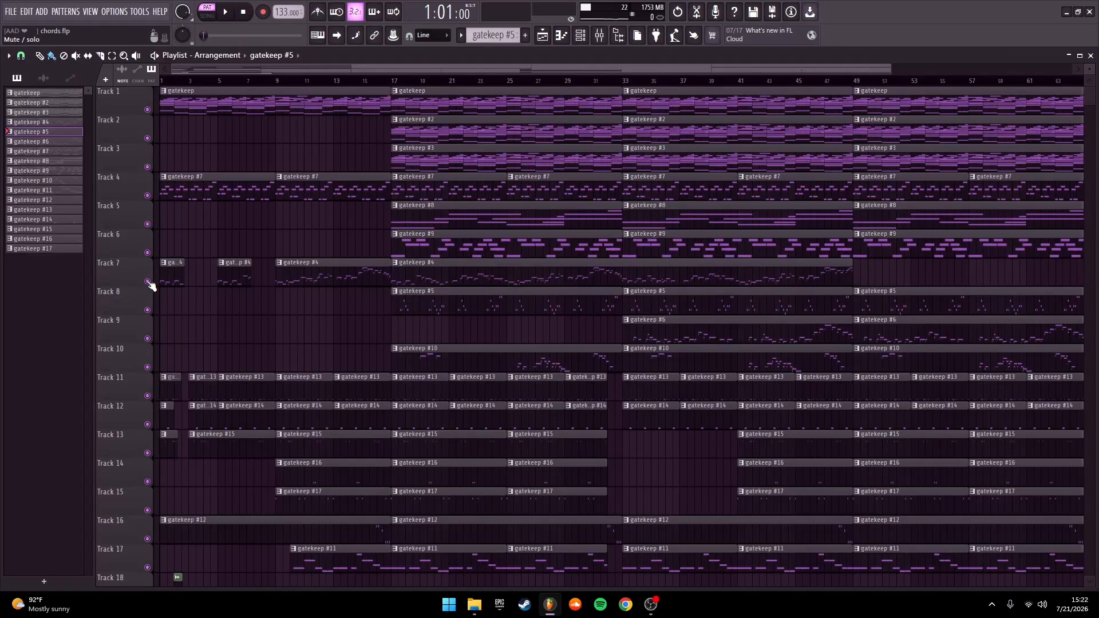
# Open Track 9's gatekeep #6 pattern in the Piano roll and check the preset loaded in the Purity #2 channel
pyautogui.doubleClick(703, 335)
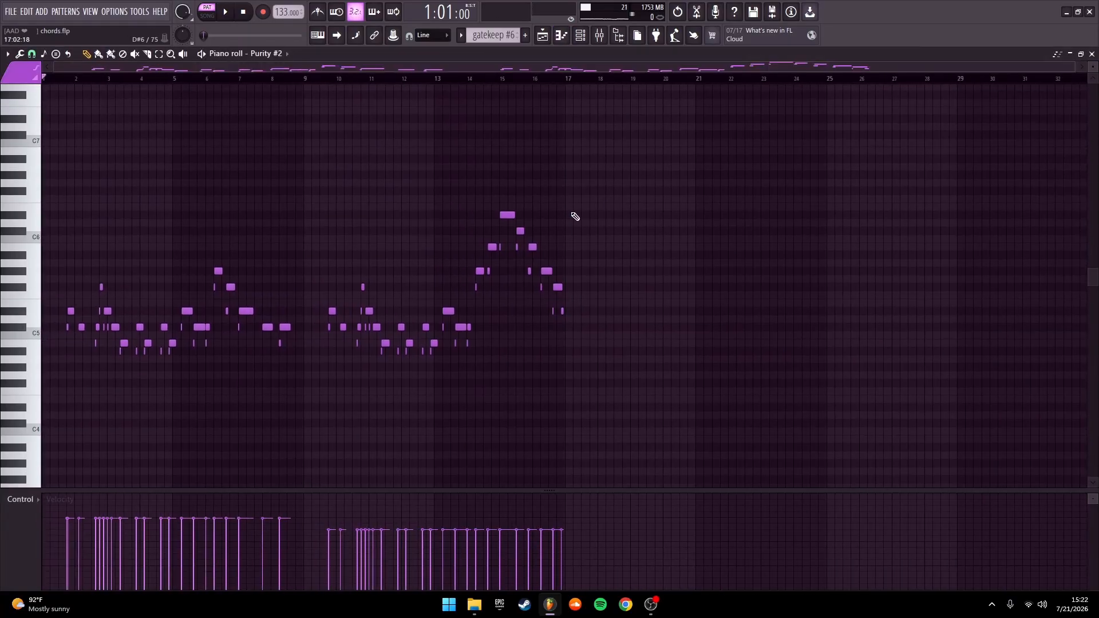
pyautogui.press('F6')
pyautogui.click(321, 215)
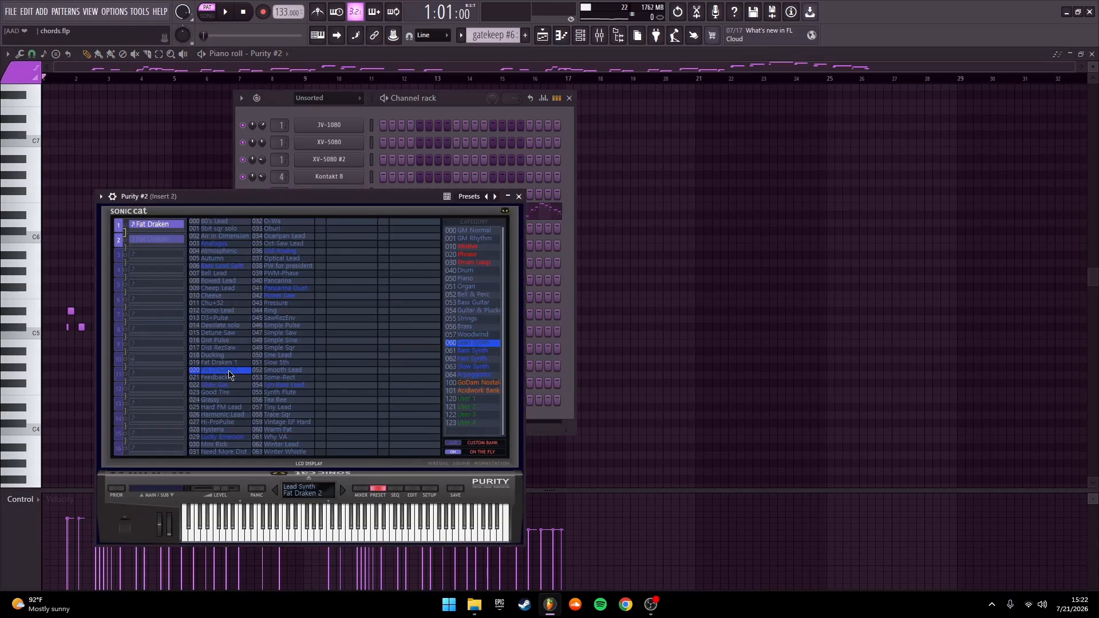
pyautogui.click(518, 197)
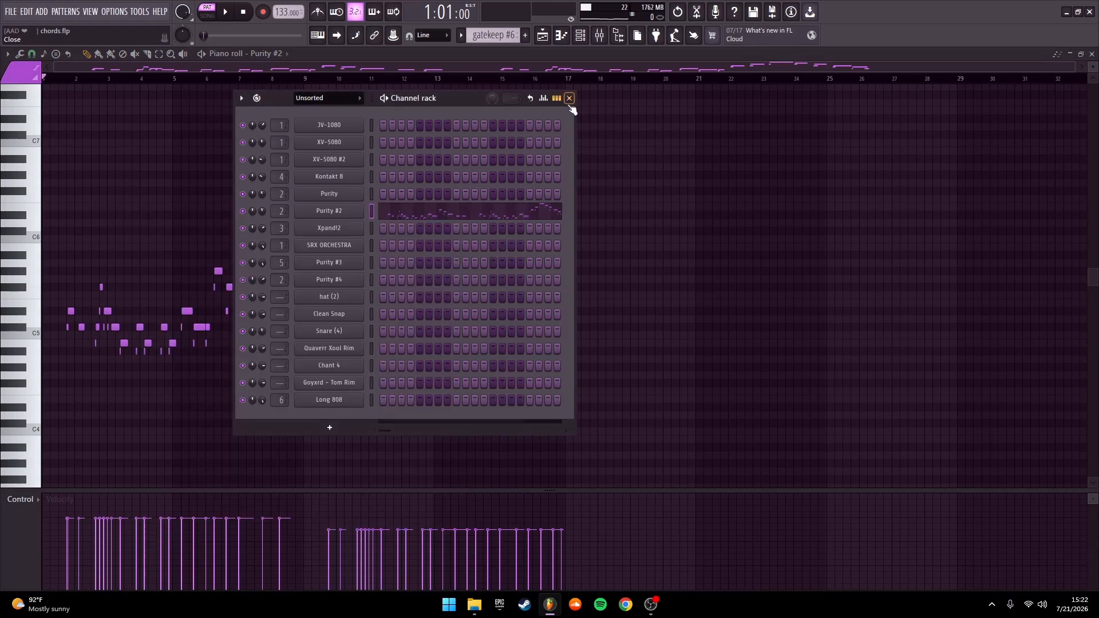
pyautogui.click(569, 98)
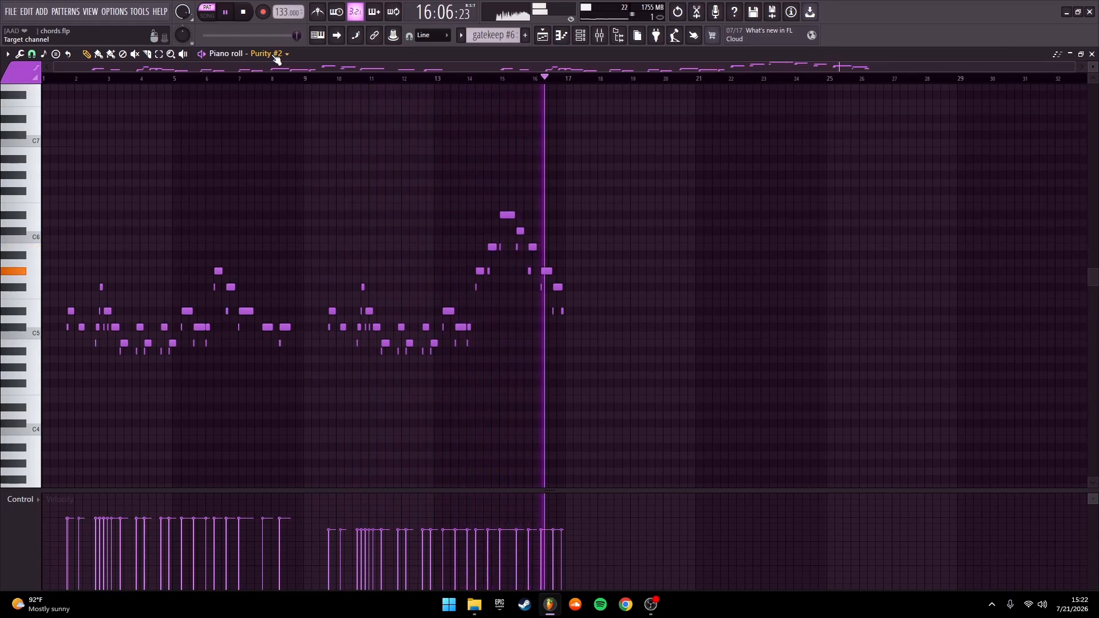
# Play the gatekeep #6 melody through to its last notes and return to the Playlist
pyautogui.press('space')
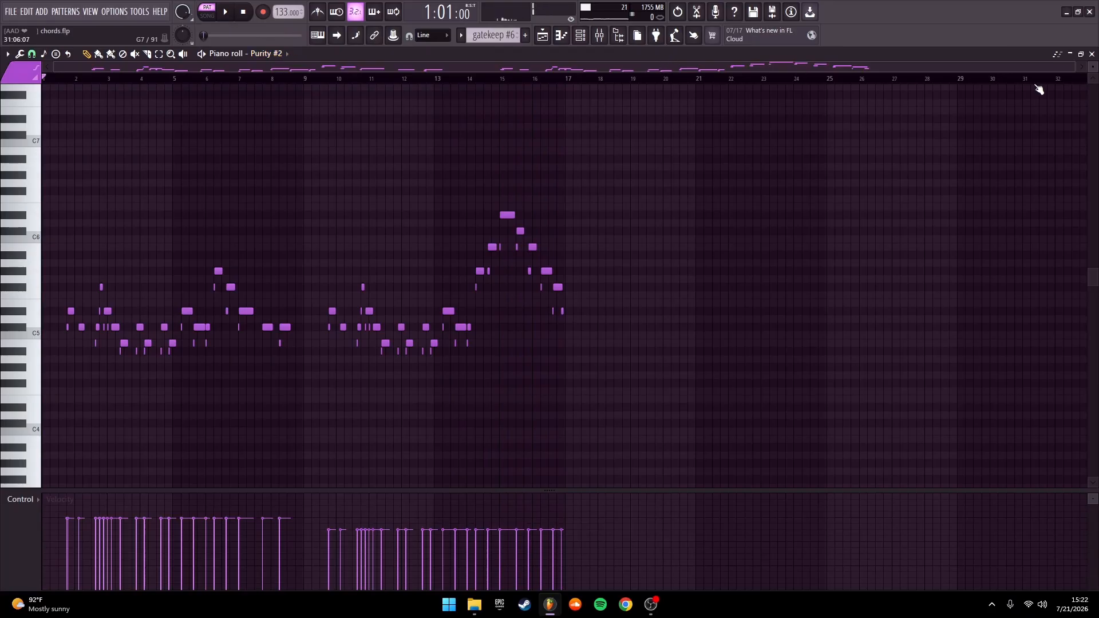
pyautogui.scroll(-2, 223, 56)
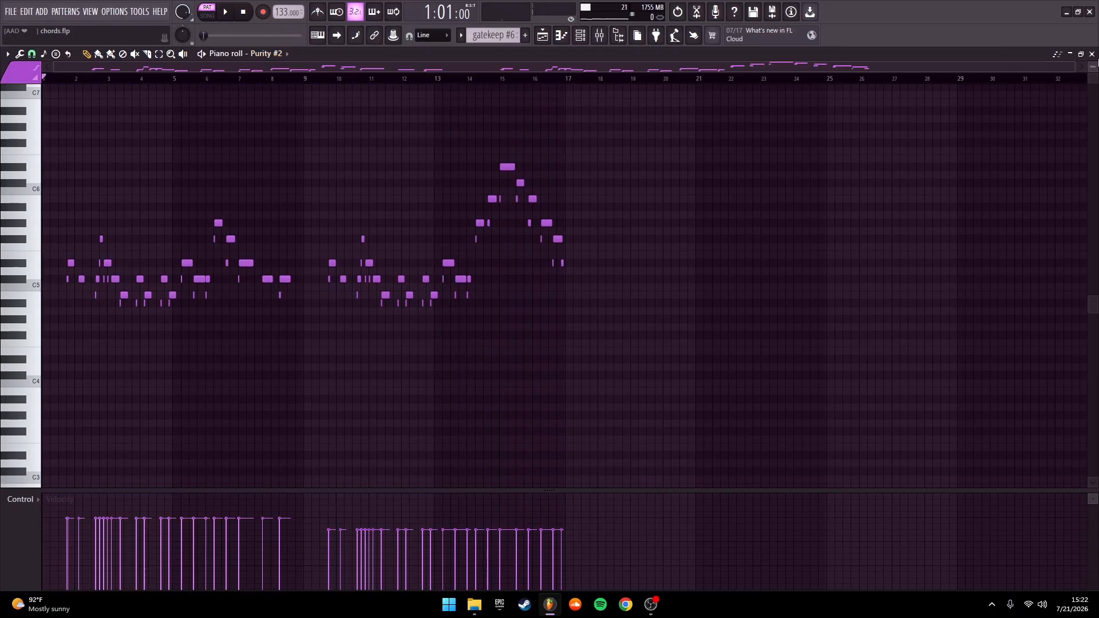
pyautogui.click(1091, 54)
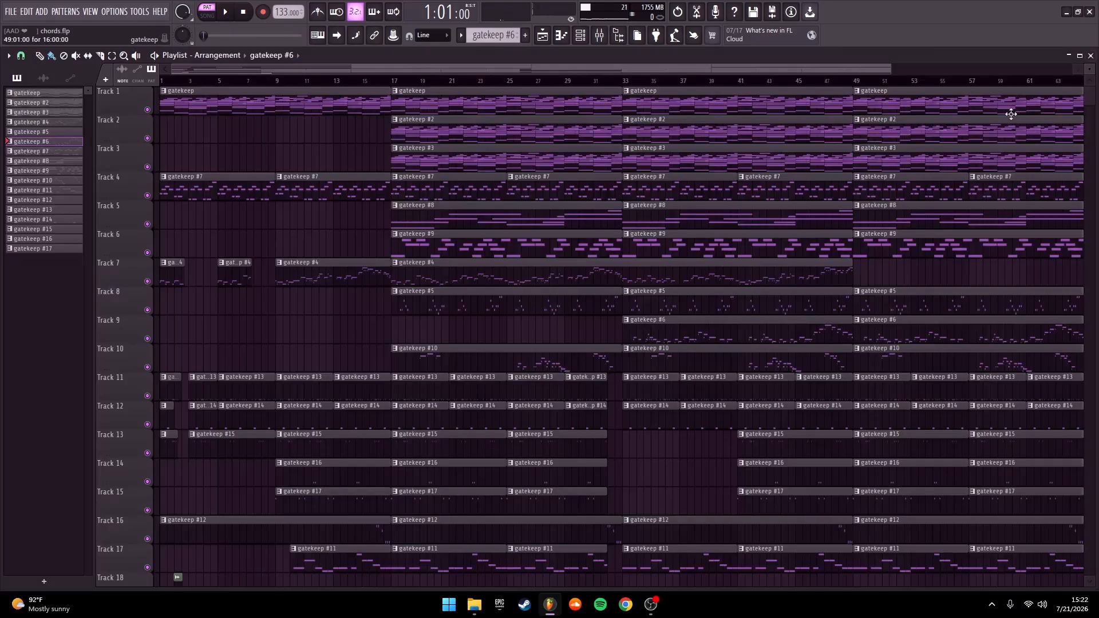
# Open Track 10's gatekeep #10 pattern in the Piano roll and check the preset loaded in the Purity #4 channel
pyautogui.doubleClick(514, 356)
pyautogui.click(580, 36)
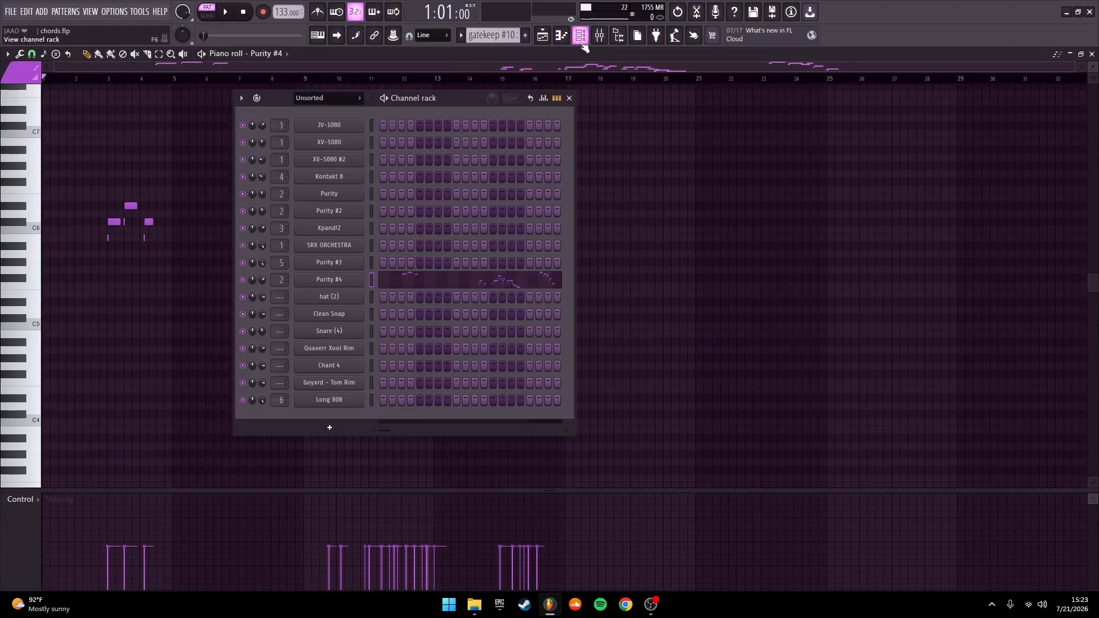
pyautogui.click(339, 283)
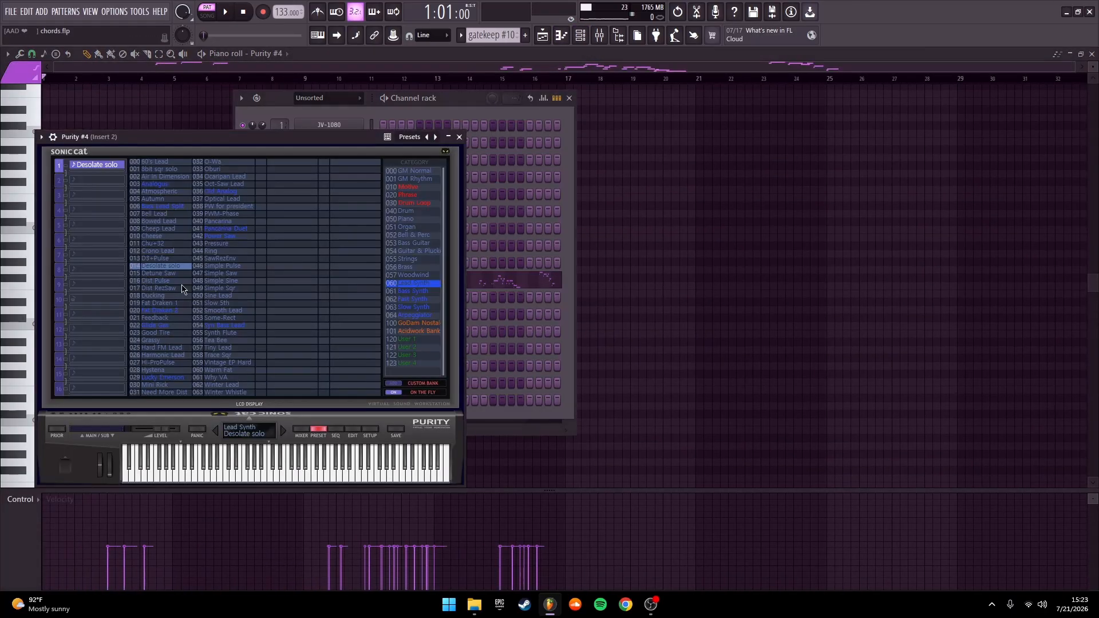
pyautogui.click(460, 138)
pyautogui.click(570, 100)
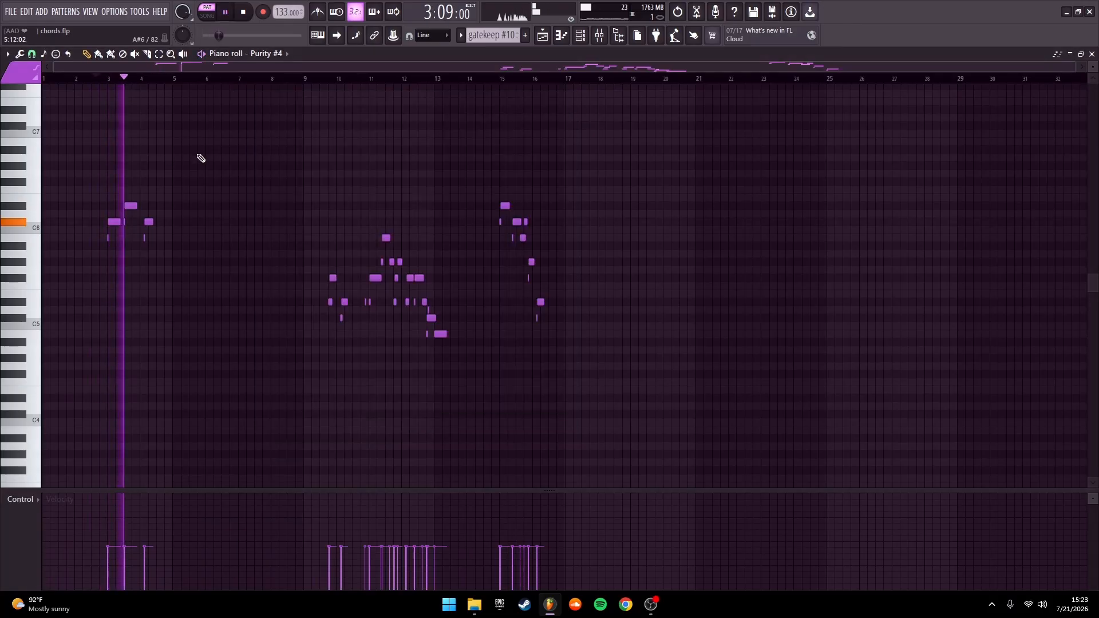
# Play the gatekeep #10 counter-melody from bar 9 to its last notes and return to the Playlist
pyautogui.click(330, 79)
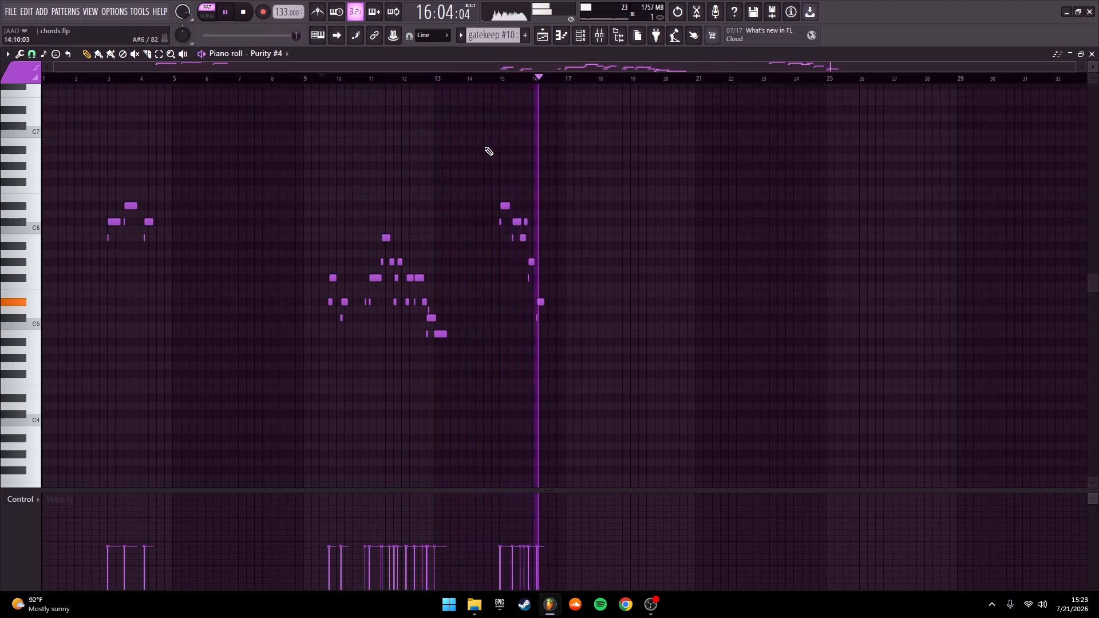
pyautogui.press('space')
pyautogui.press('F5')
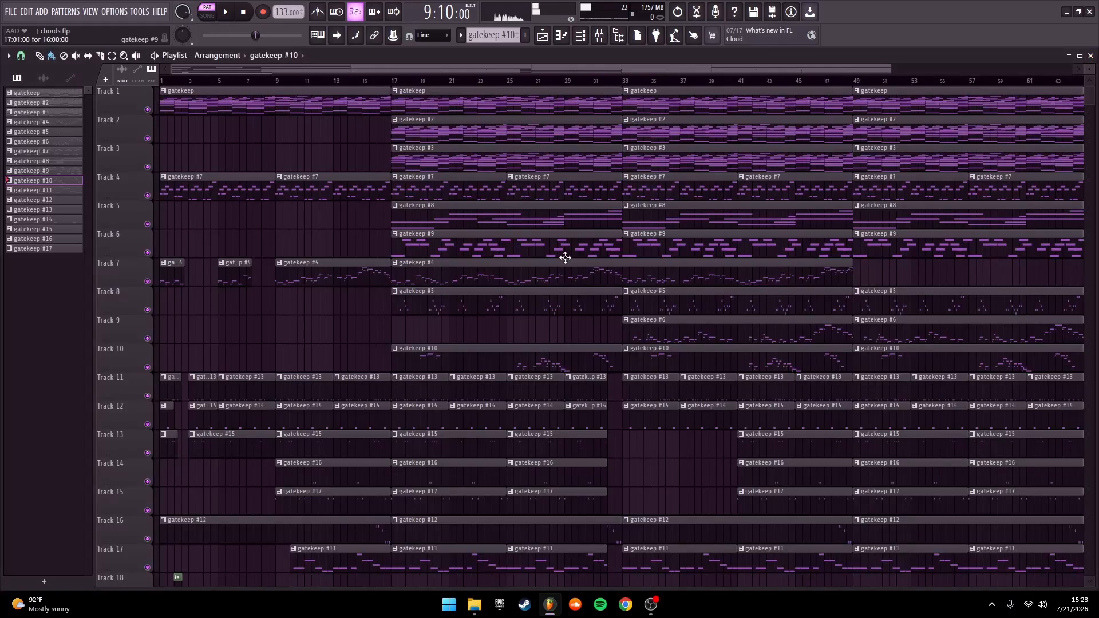
# Play the arrangement up to bar 33 in song mode with only the melodic Tracks 1 to 10 unmuted
pyautogui.scroll(-3, 424, 303)
pyautogui.scroll(3, 295, 329)
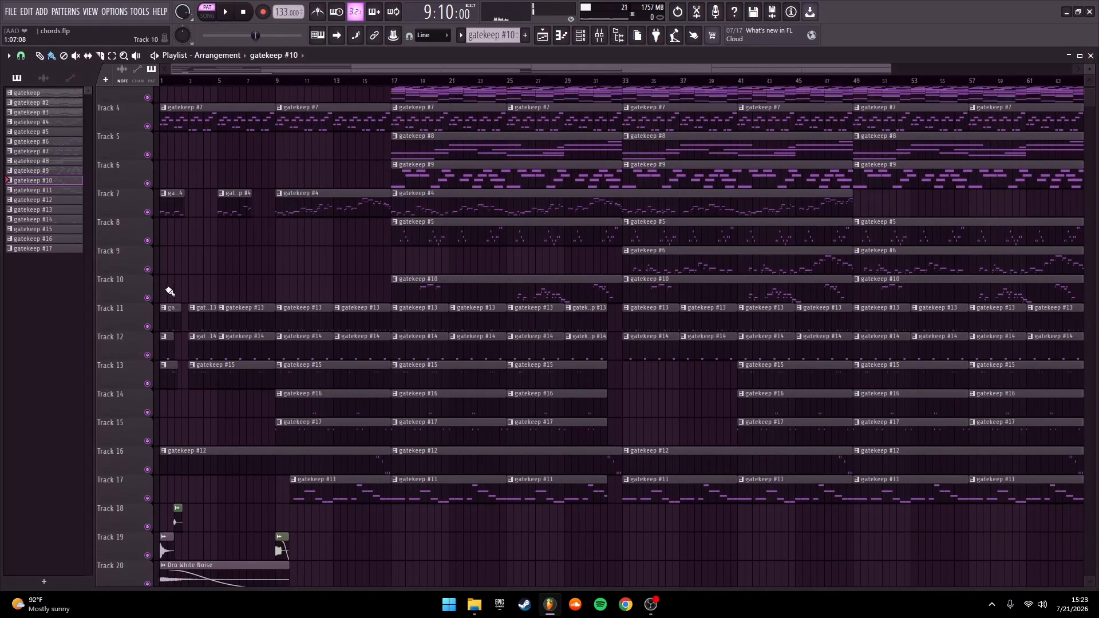
pyautogui.rightClick(147, 367)
pyautogui.moveTo(146, 338); pyautogui.dragTo(147, 108)
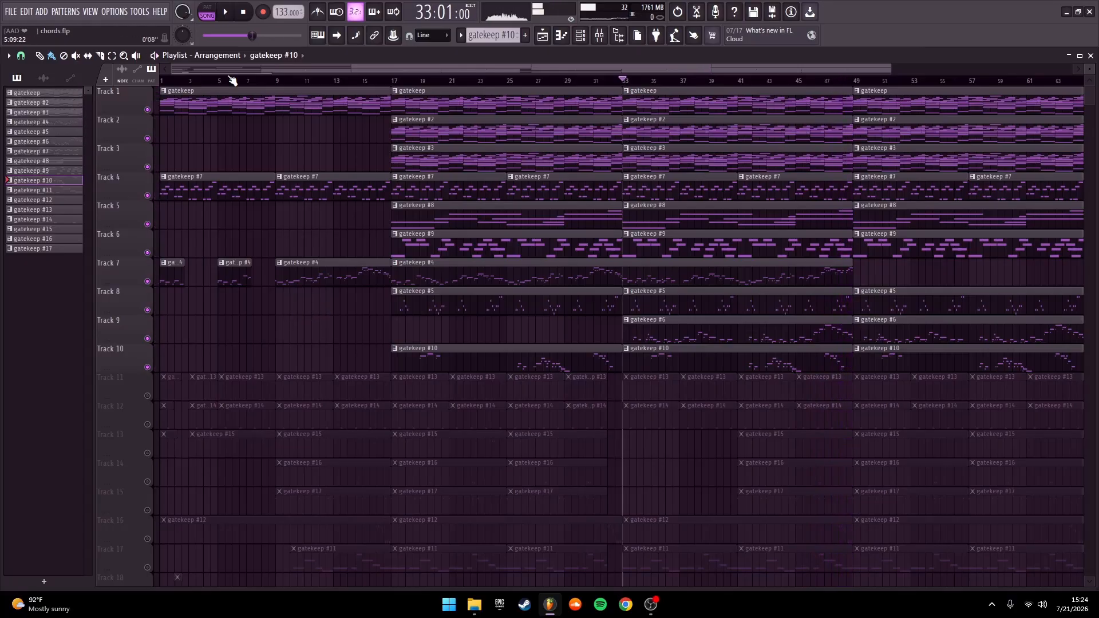
pyautogui.click(242, 12)
# Solo Track 11 and play its gatekeep #13 hat pattern in the Piano roll
pyautogui.scroll(-2, 211, 294)
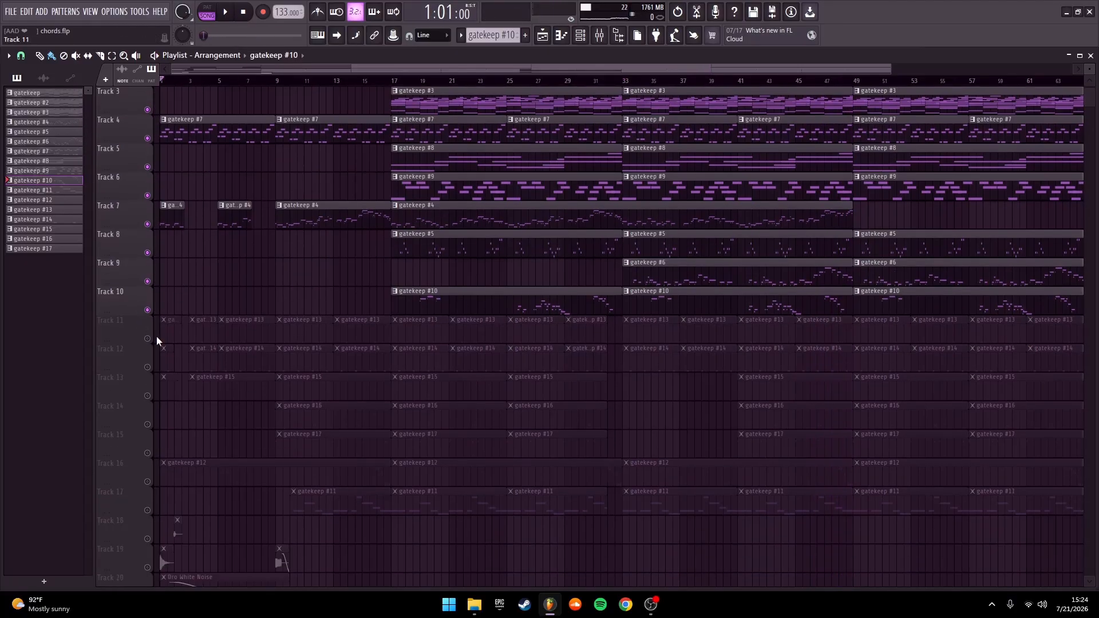
pyautogui.rightClick(147, 338)
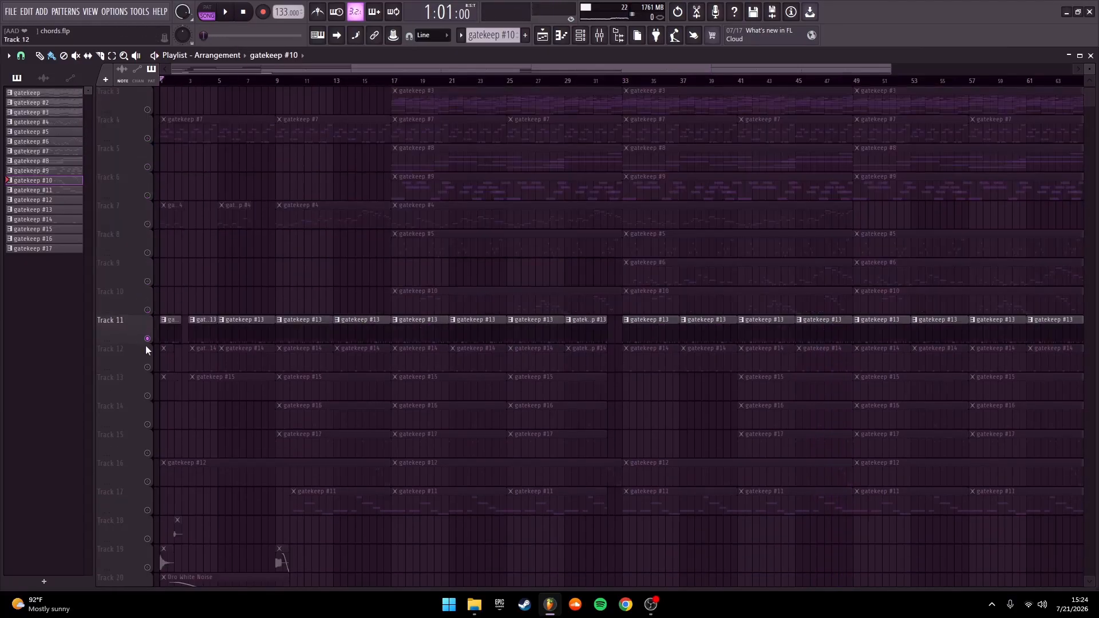
pyautogui.doubleClick(252, 327)
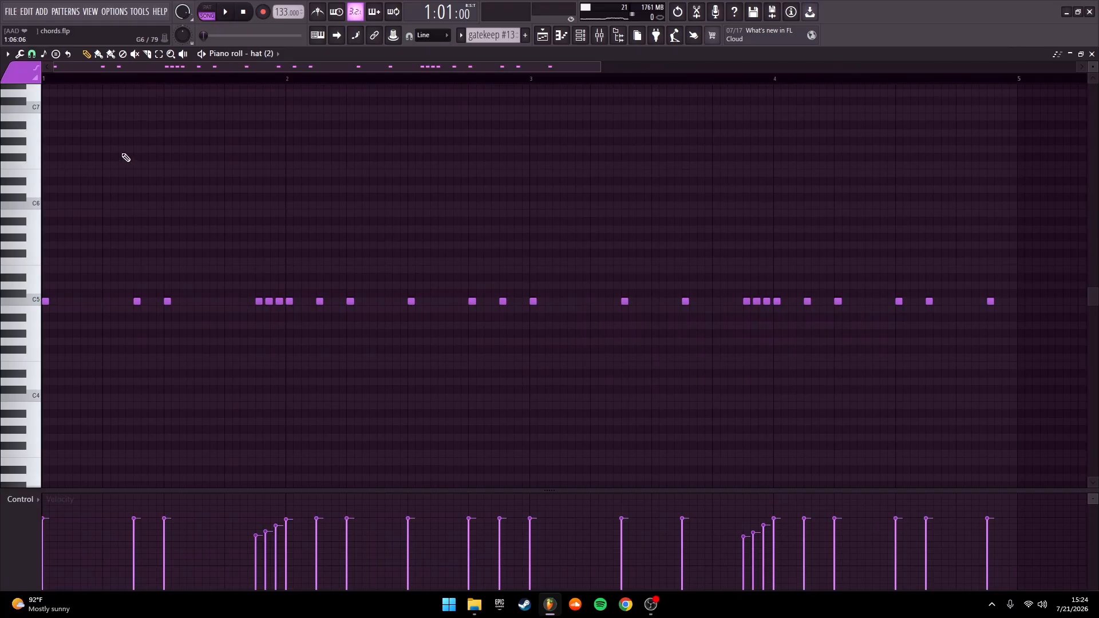
pyautogui.press('space')
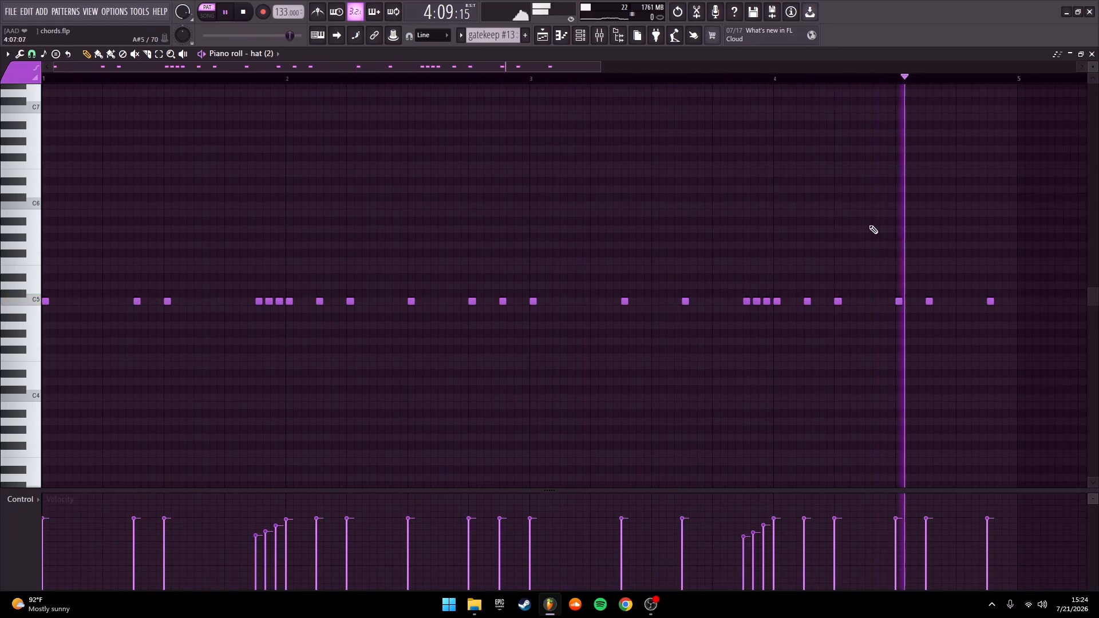
pyautogui.press('space')
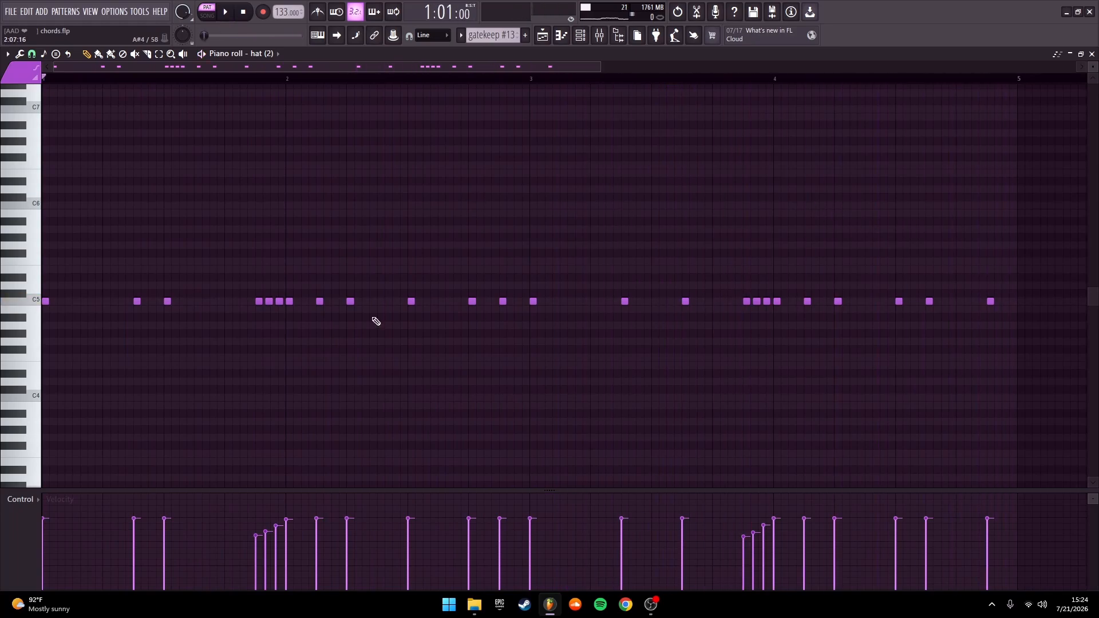
pyautogui.click(1092, 53)
# Open Track 12's gatekeep #14 Clean Snap pattern, listen to its hits and return to the Playlist
pyautogui.scroll(2, 498, 263)
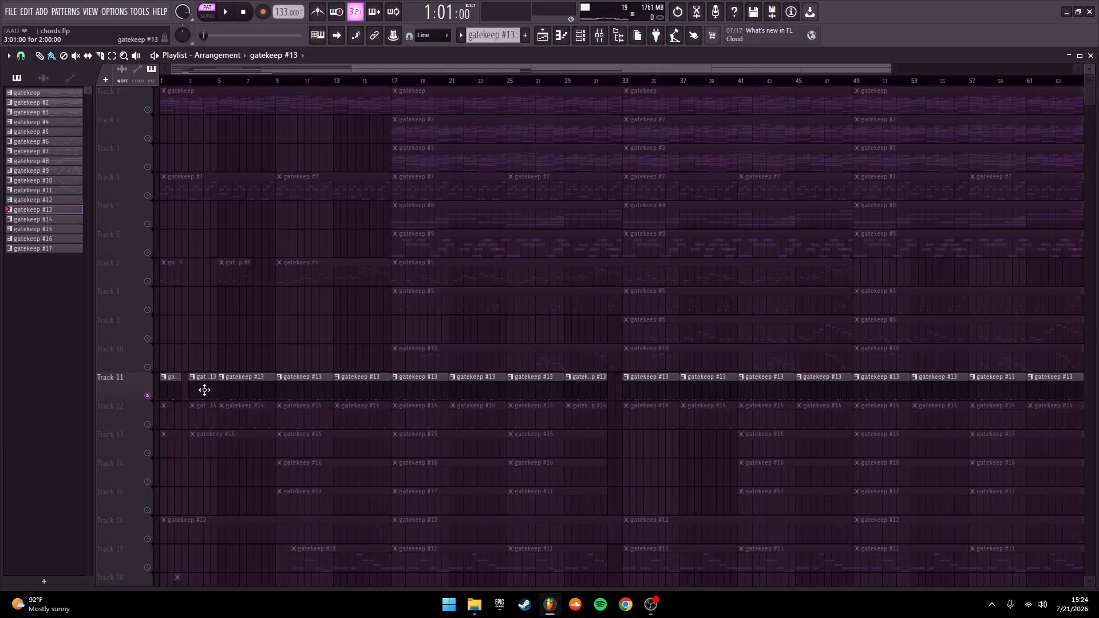
pyautogui.doubleClick(254, 419)
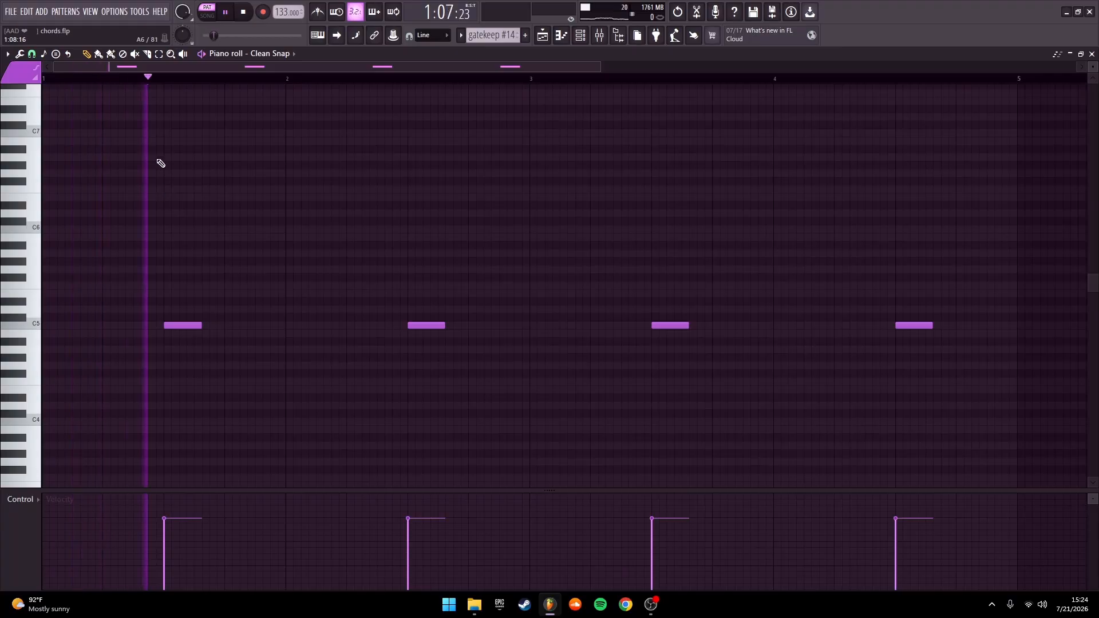
pyautogui.press('space')
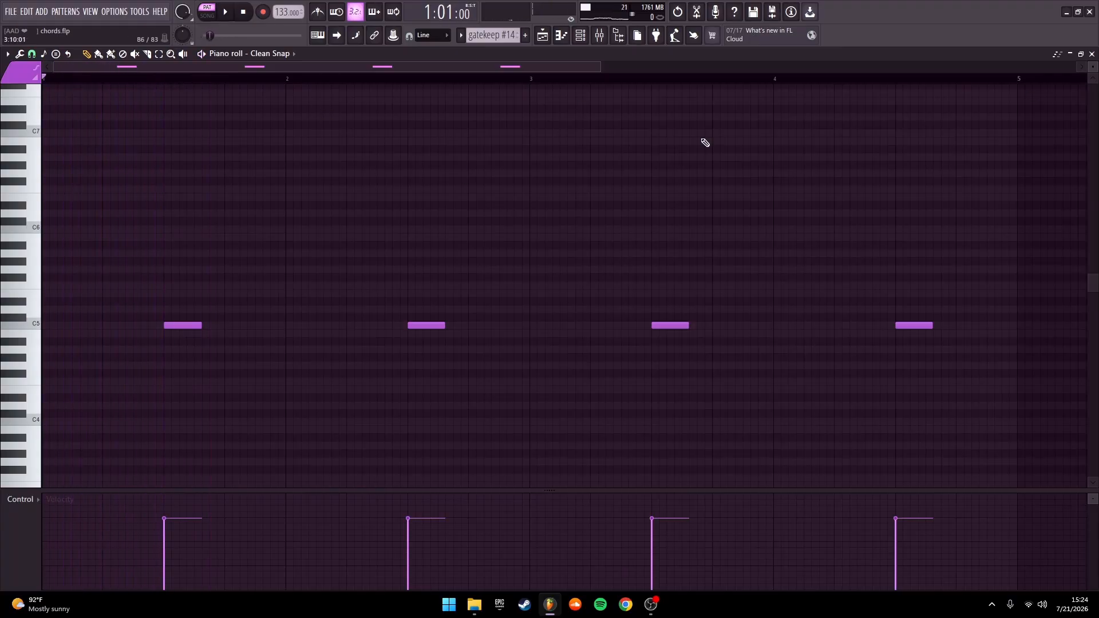
pyautogui.click(1092, 55)
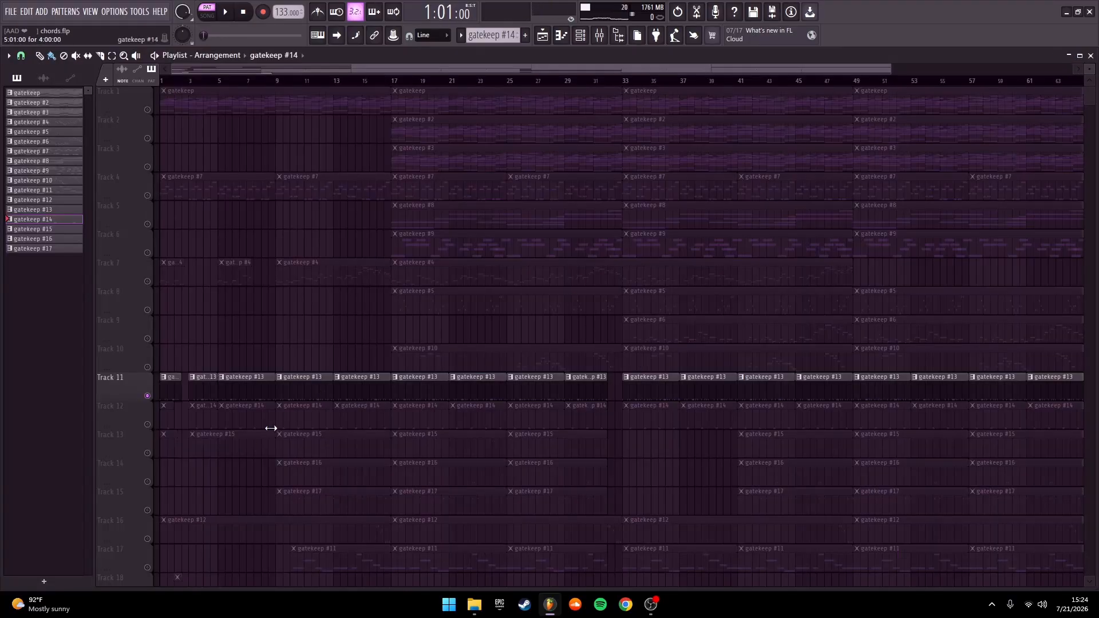
# Open Track 13's gatekeep #15 snare pattern and play its groups of hits from bars 1, 3, 5 and 7
pyautogui.doubleClick(244, 445)
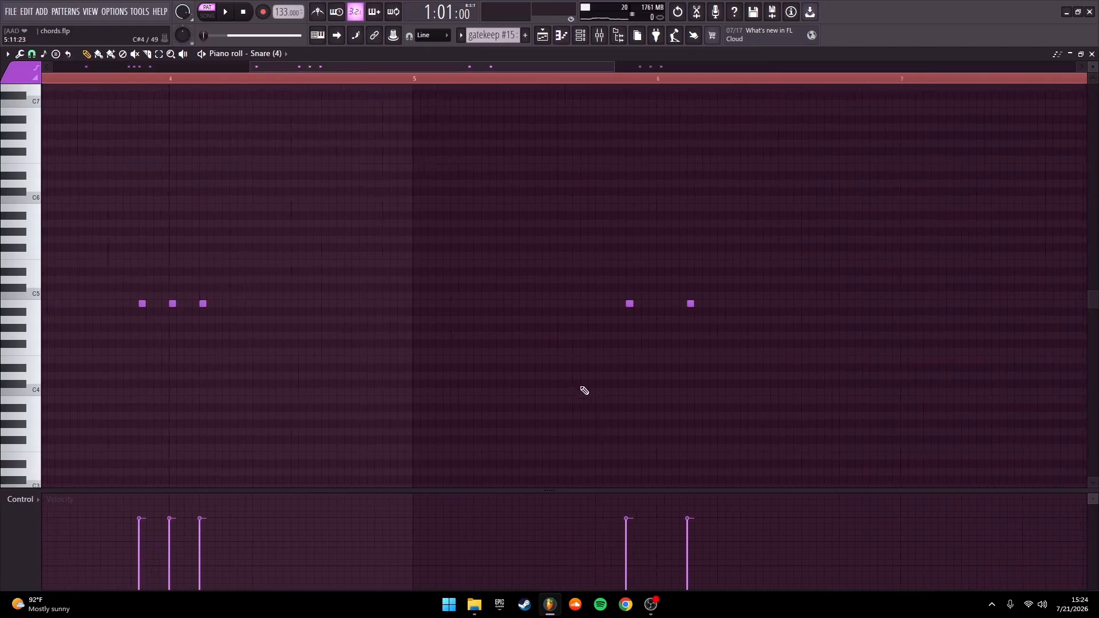
pyautogui.moveTo(94, 188); pyautogui.dragTo(360, 203)
pyautogui.scroll(-3, 395, 219)
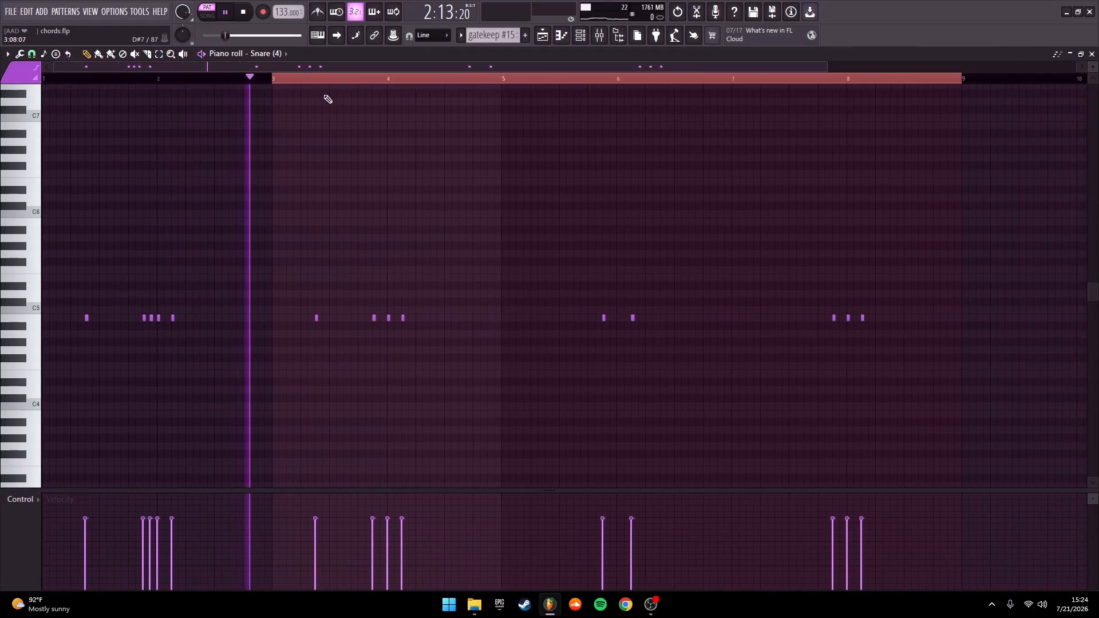
pyautogui.click(312, 79)
pyautogui.click(593, 79)
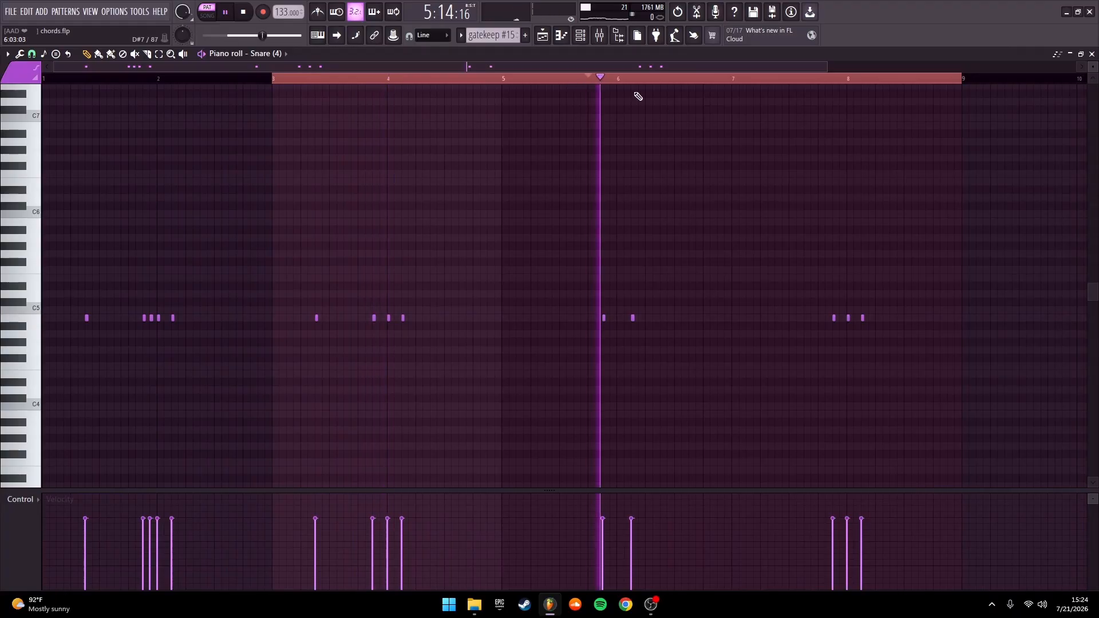
pyautogui.click(820, 79)
pyautogui.click(1092, 54)
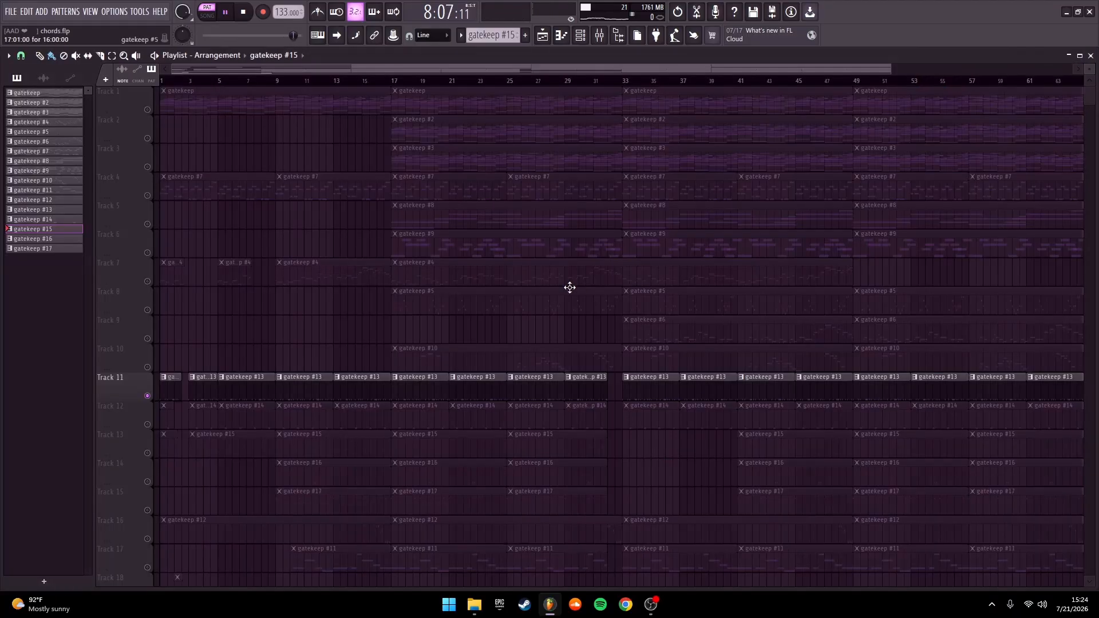
# Open Track 14's gatekeep #16 Quaverr Xool Rim pattern and play its hits in bars 3 and 6
pyautogui.doubleClick(333, 459)
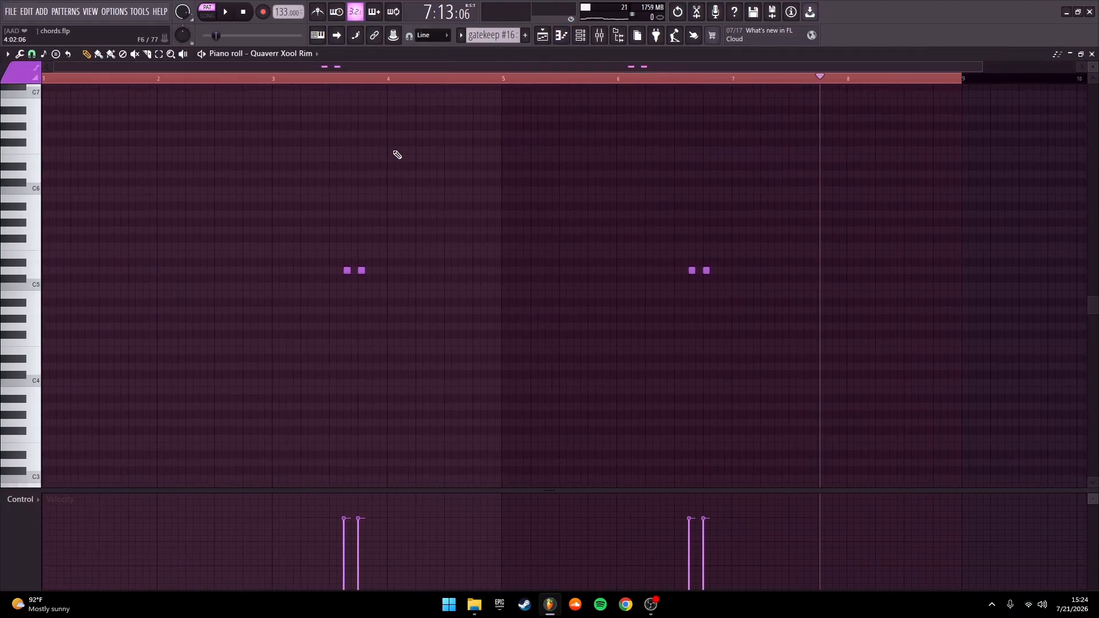
pyautogui.click(321, 79)
pyautogui.press('space')
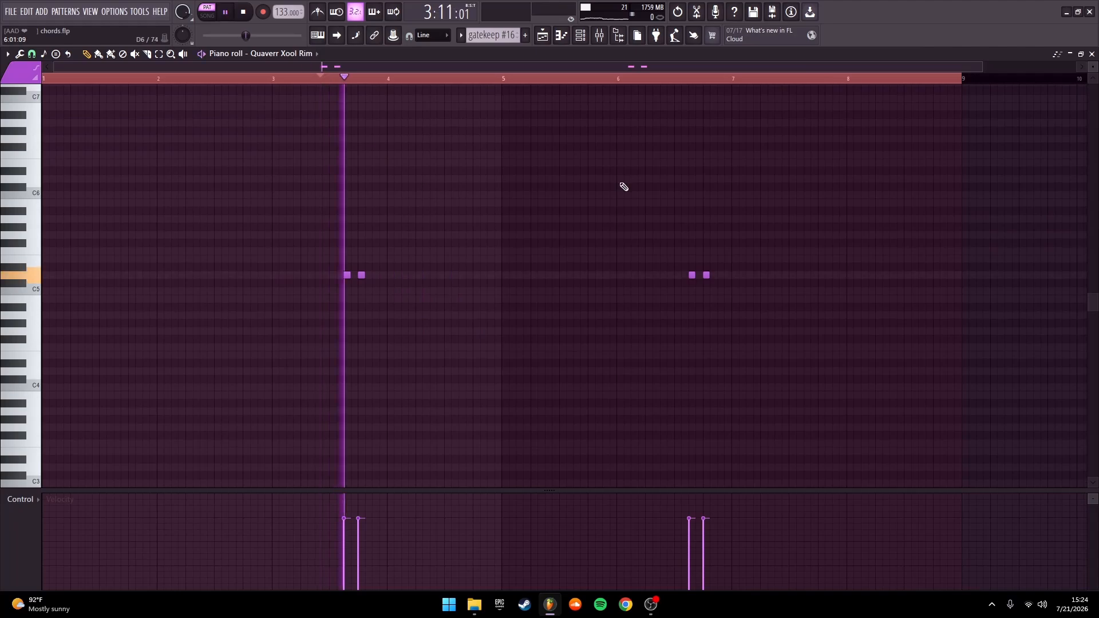
pyautogui.click(658, 79)
pyautogui.press('space')
pyautogui.click(1092, 54)
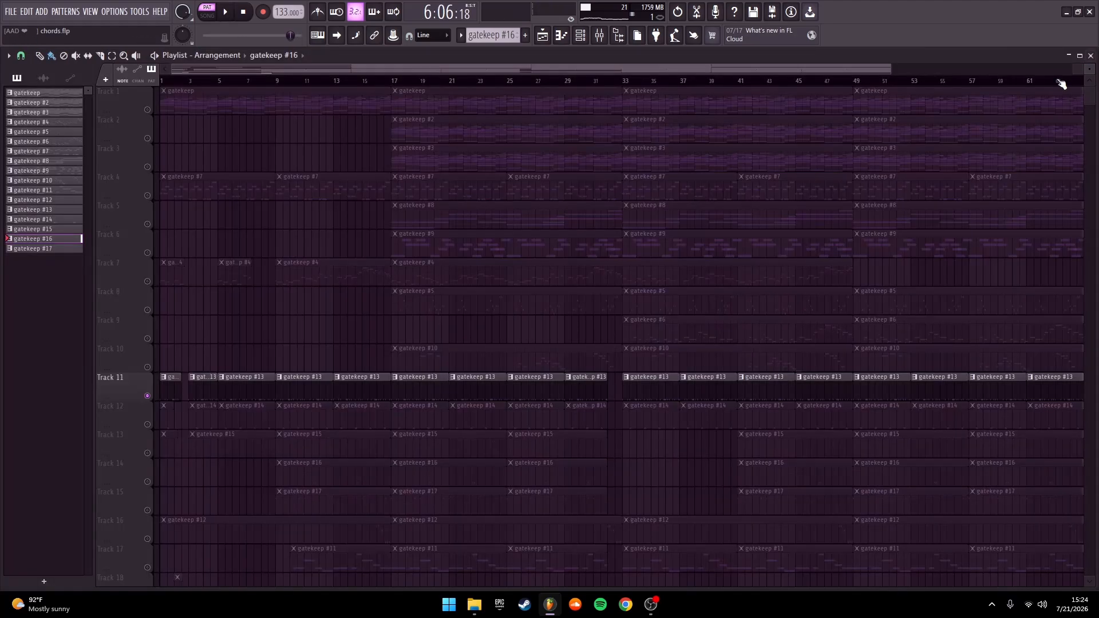
# Open Track 15's gatekeep #17 Chant 4 pattern, play its hits from bars 2 and 4, and return to the Playlist
pyautogui.doubleClick(307, 493)
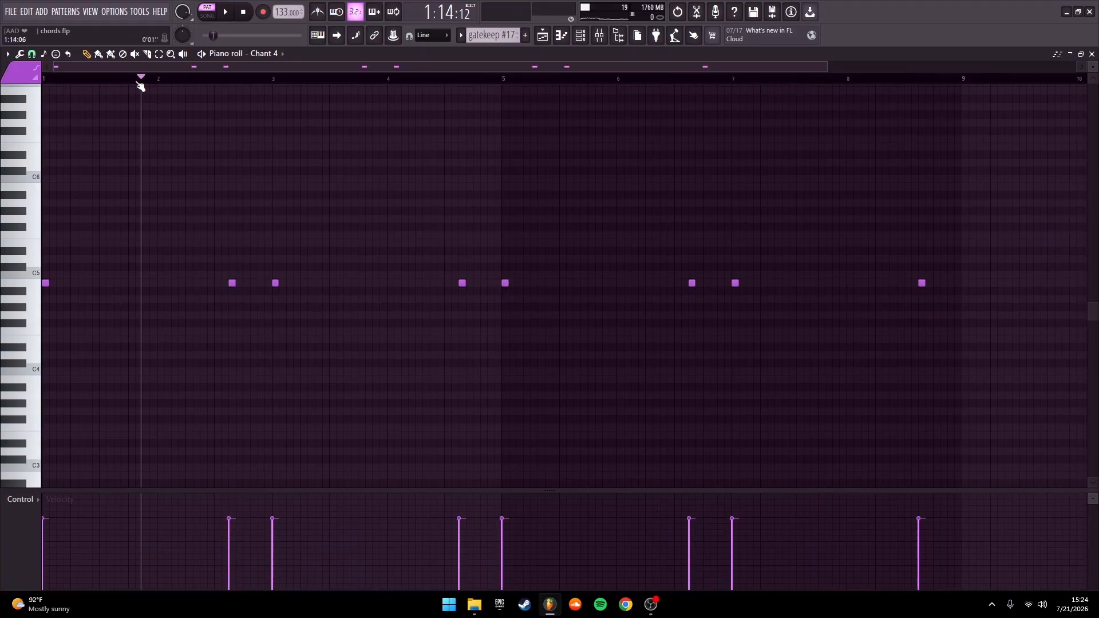
pyautogui.click(211, 79)
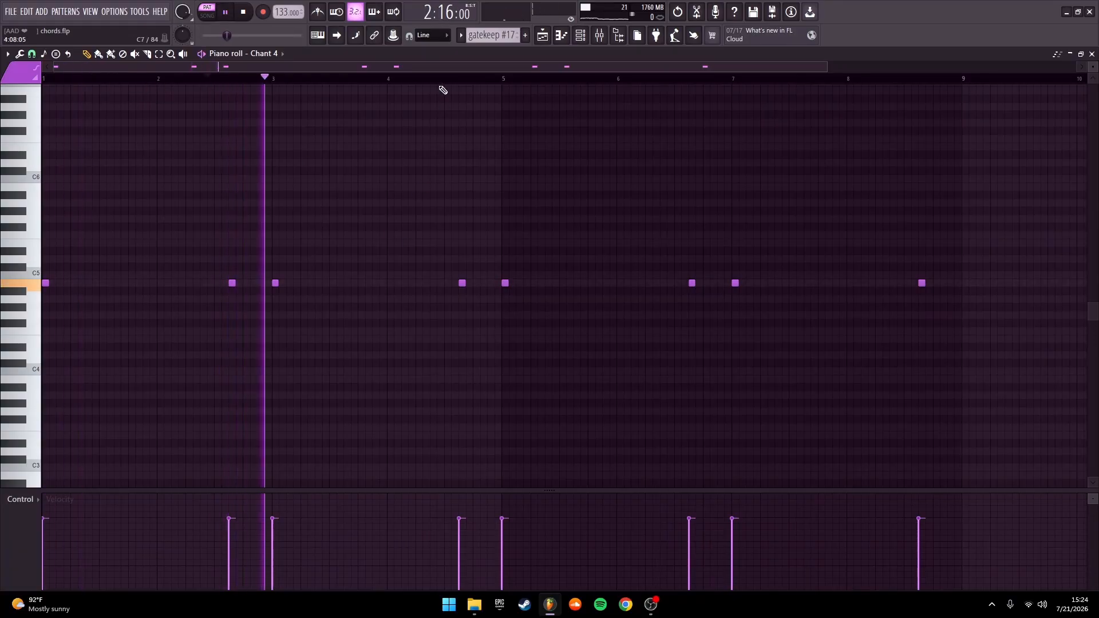
pyautogui.click(452, 79)
pyautogui.click(1093, 54)
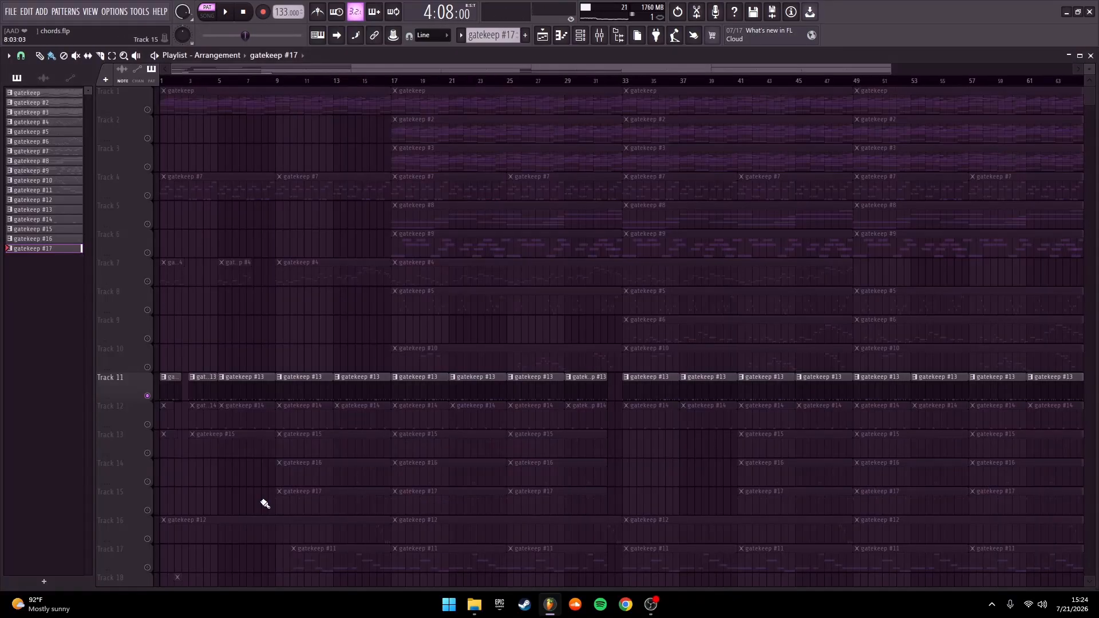
# Open Track 16's gatekeep #12 Tom Rim pattern, view its fill in bar 16 and return to the Playlist
pyautogui.doubleClick(311, 521)
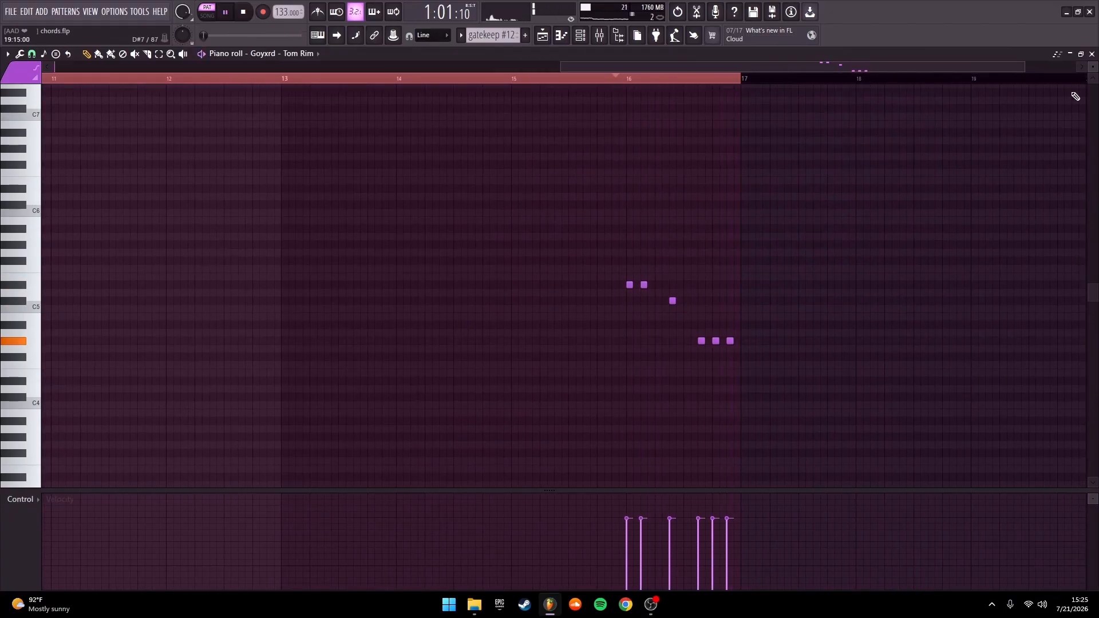
pyautogui.click(1093, 54)
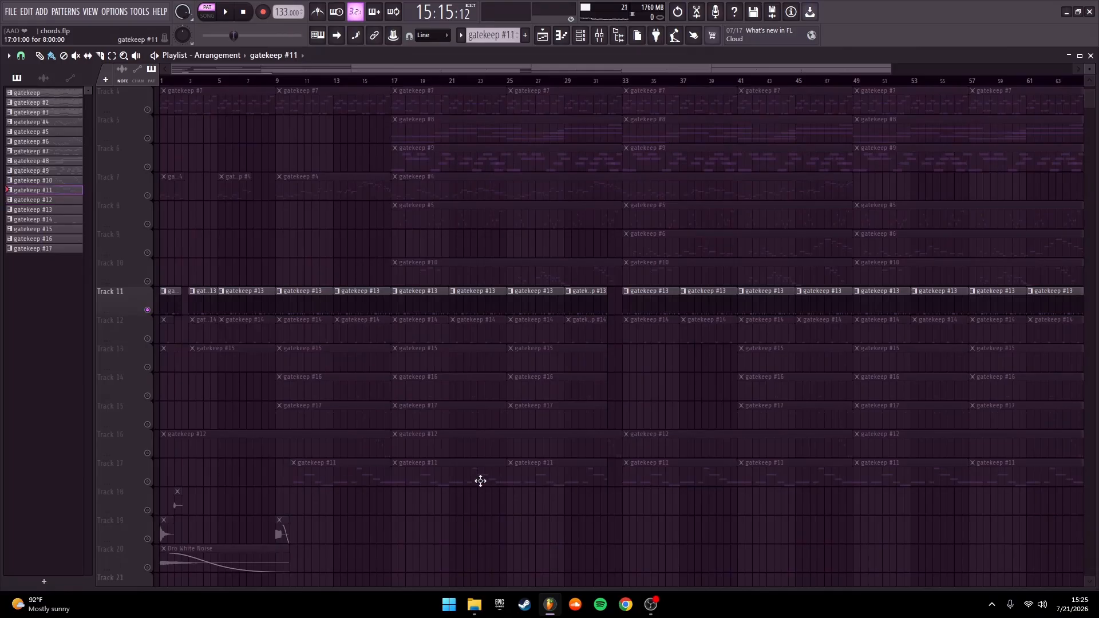
# Open Track 17's gatekeep #11 Long 808 pattern, play its bassline and return to the Playlist
pyautogui.doubleClick(480, 481)
pyautogui.press('space')
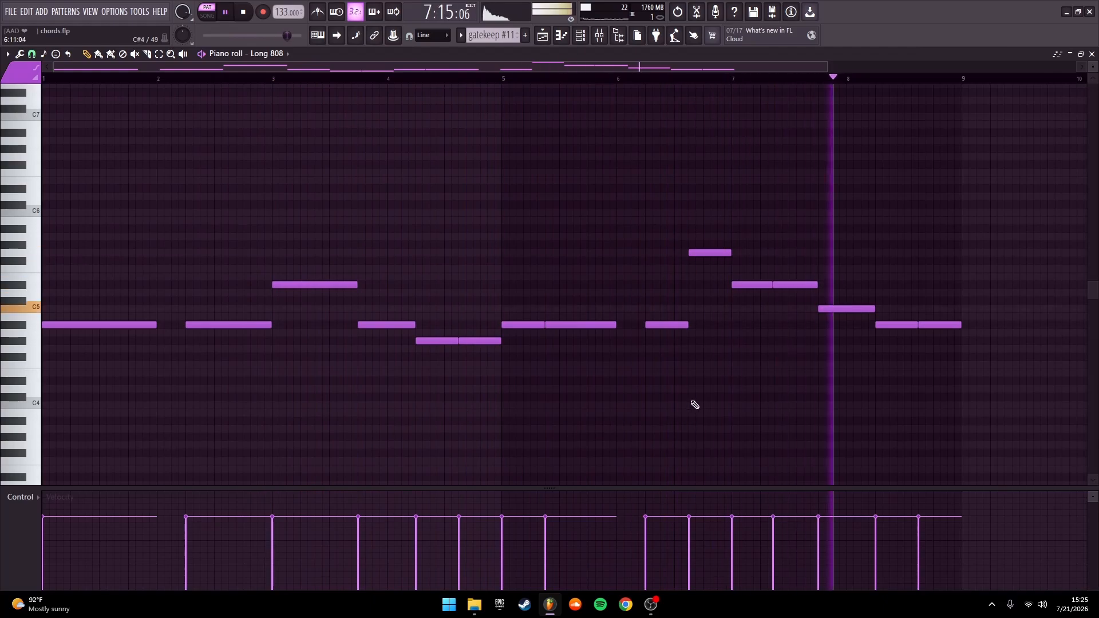
pyautogui.press('space')
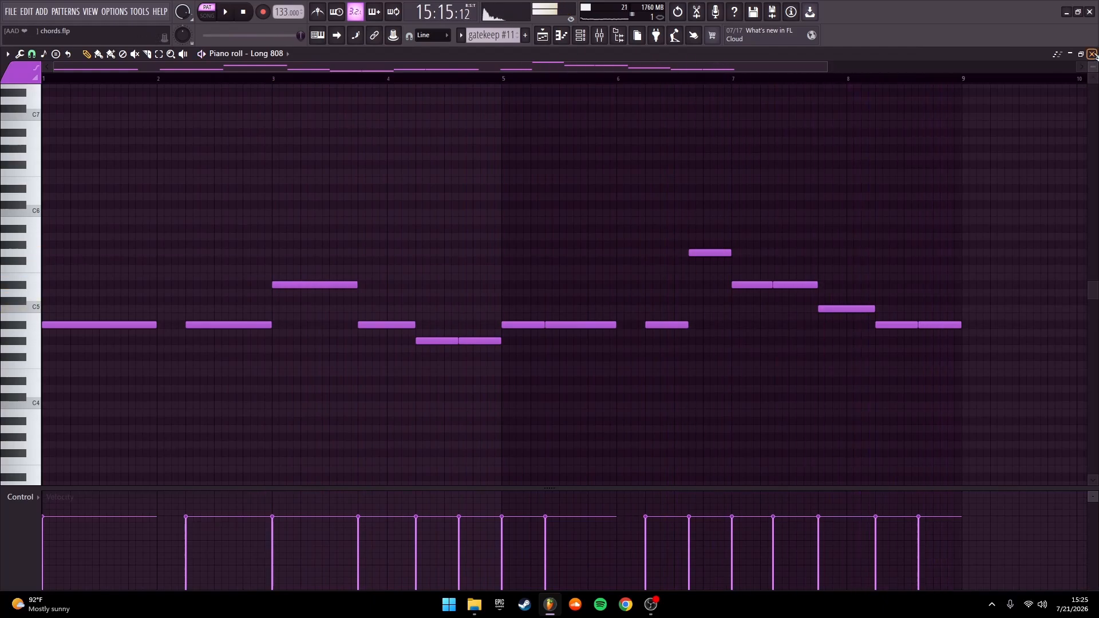
pyautogui.click(1093, 54)
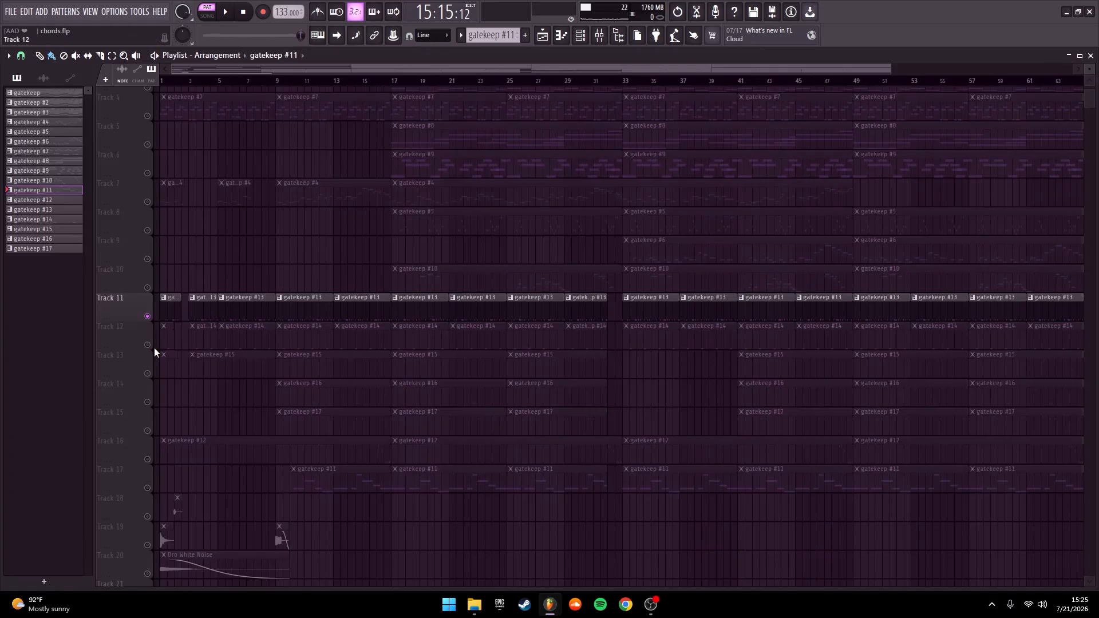
# Unmute Tracks 12 through 17 alongside Track 11 so that only the drum and 808 tracks are active
pyautogui.click(149, 345)
pyautogui.rightClick(149, 372)
pyautogui.click(147, 343)
pyautogui.click(149, 316)
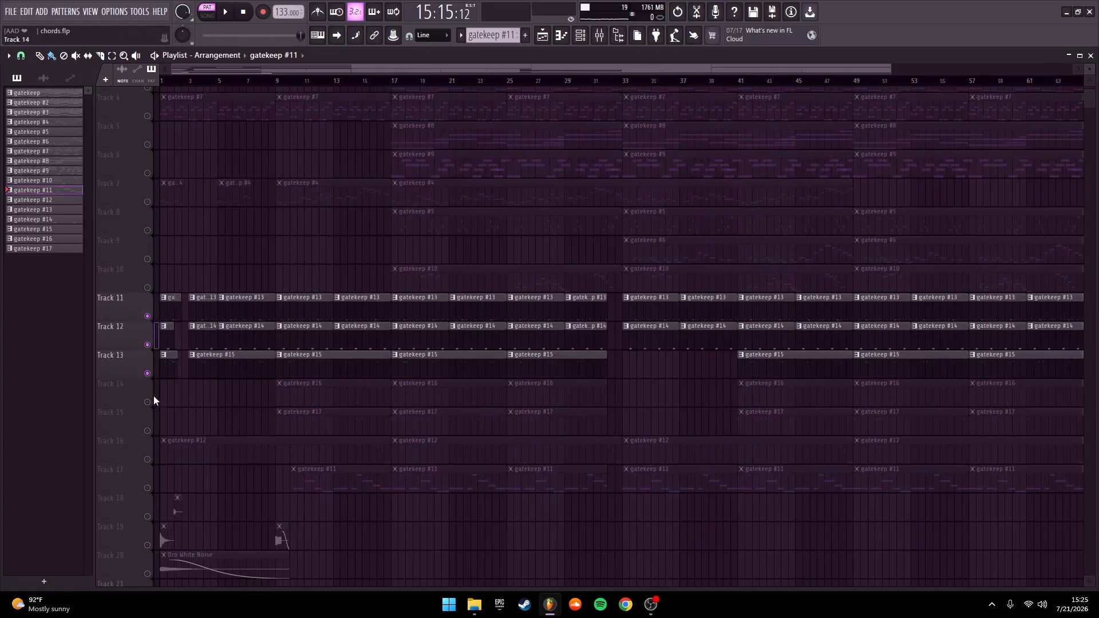
pyautogui.click(147, 402)
pyautogui.click(147, 430)
pyautogui.click(148, 459)
pyautogui.click(147, 488)
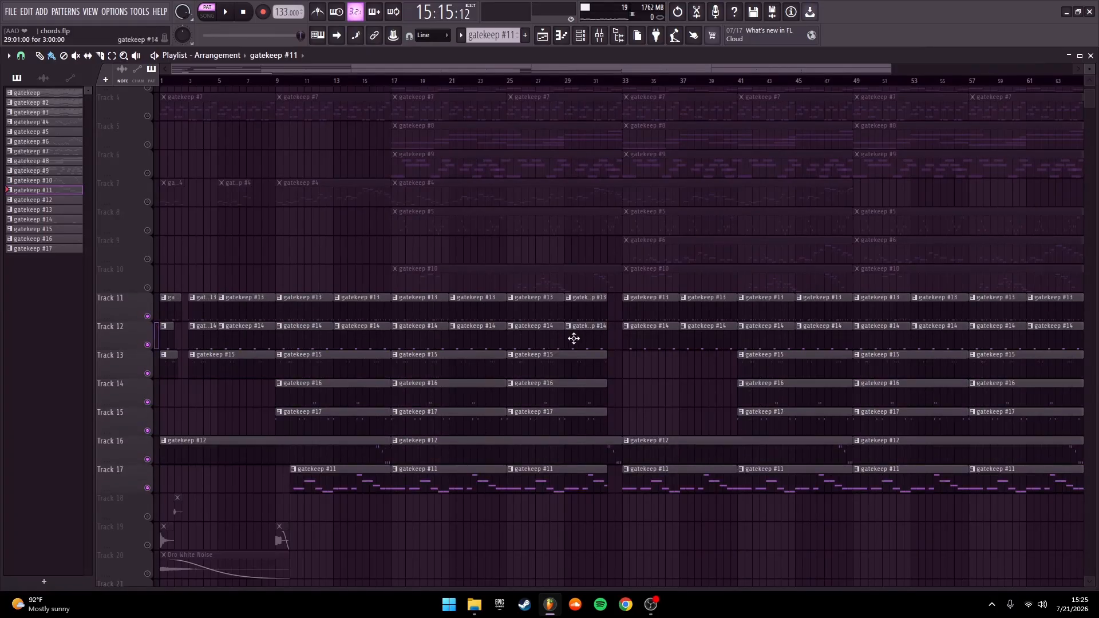
# Play the combined drum and 808 tracks in the Playlist from bar 49
pyautogui.hscroll(4, 573, 338)
pyautogui.click(638, 84)
pyautogui.press('space')
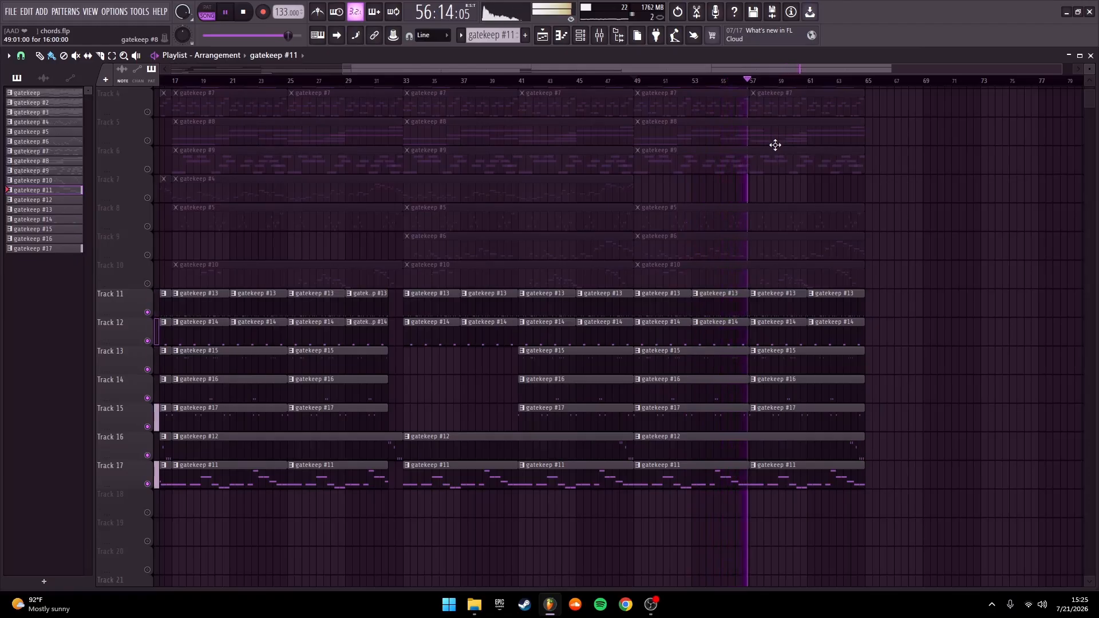
pyautogui.press('space')
# Isolate the audio effect clips by soloing Track 18 and unmuting Tracks 19 and 20 with it
pyautogui.moveTo(395, 210); pyautogui.dragTo(722, 187)
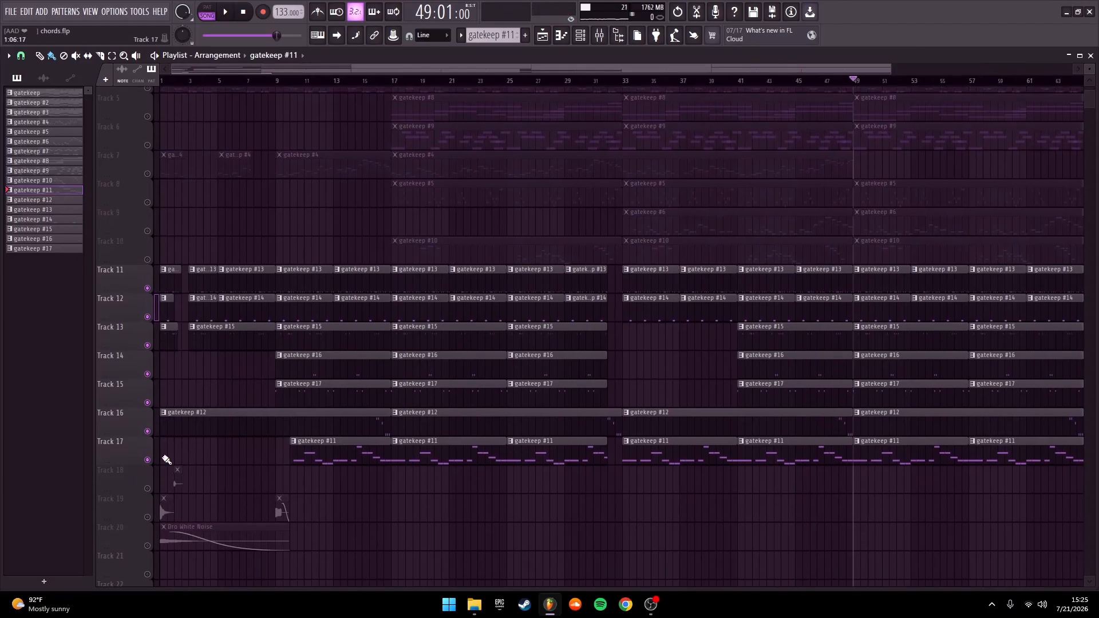
pyautogui.click(147, 489)
pyautogui.click(147, 517)
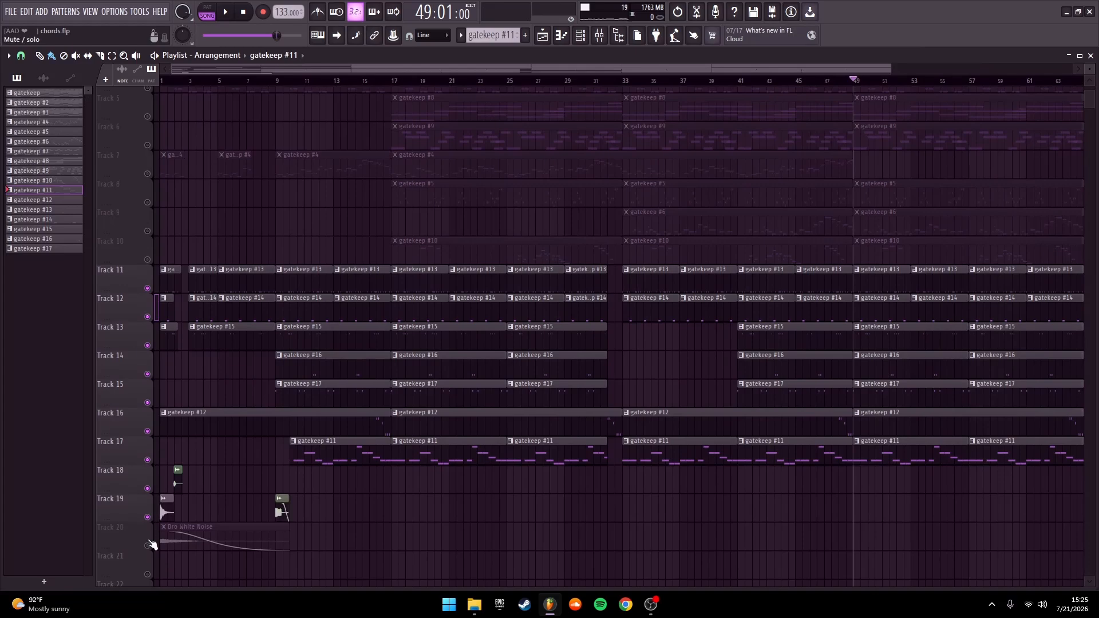
pyautogui.click(147, 546)
pyautogui.rightClick(142, 486)
pyautogui.click(141, 488)
pyautogui.rightClick(147, 489)
pyautogui.click(147, 517)
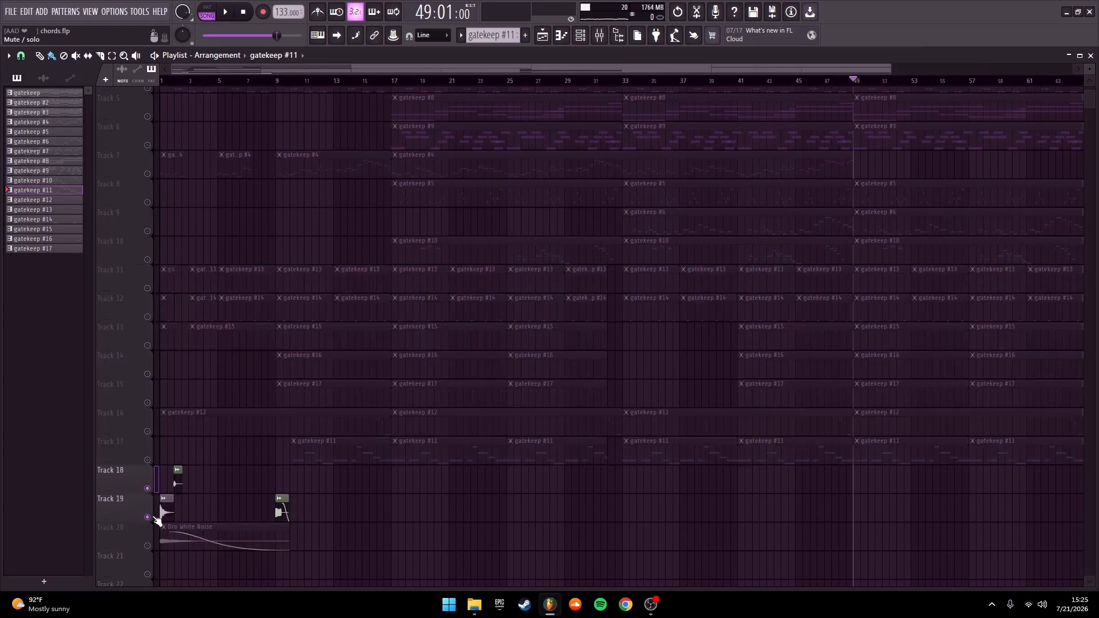
pyautogui.click(148, 545)
# Play the effect clips on Tracks 18 to 20 from the start and again from bar 9
pyautogui.press('space')
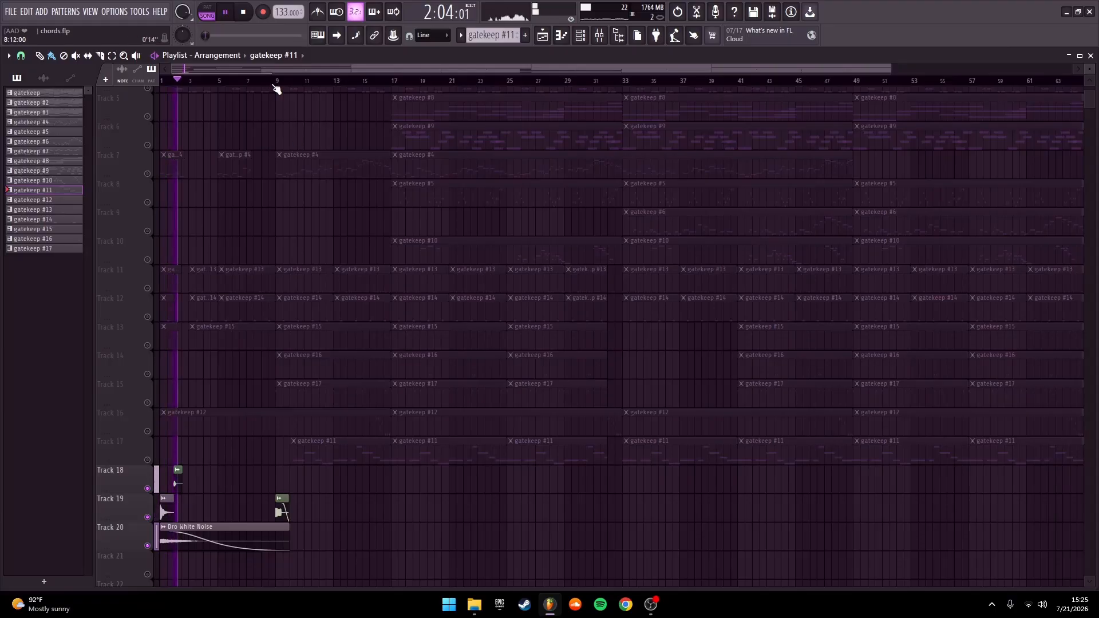
pyautogui.click(274, 80)
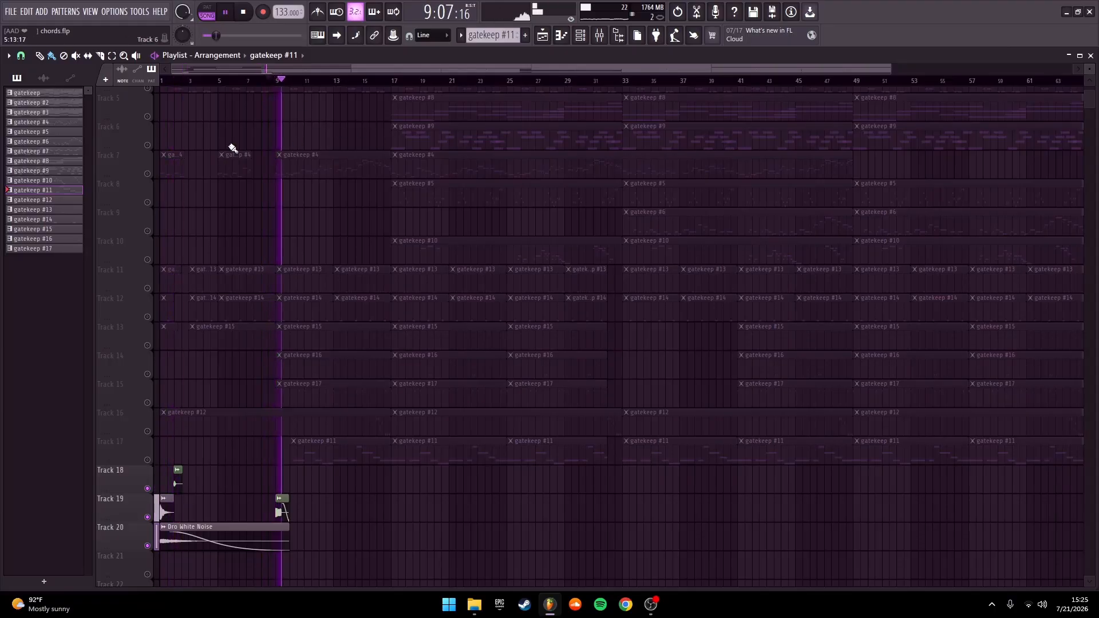
pyautogui.press('space')
# Turn off soloing so all Playlist tracks are active again, and return to the full arrangement
pyautogui.rightClick(147, 488)
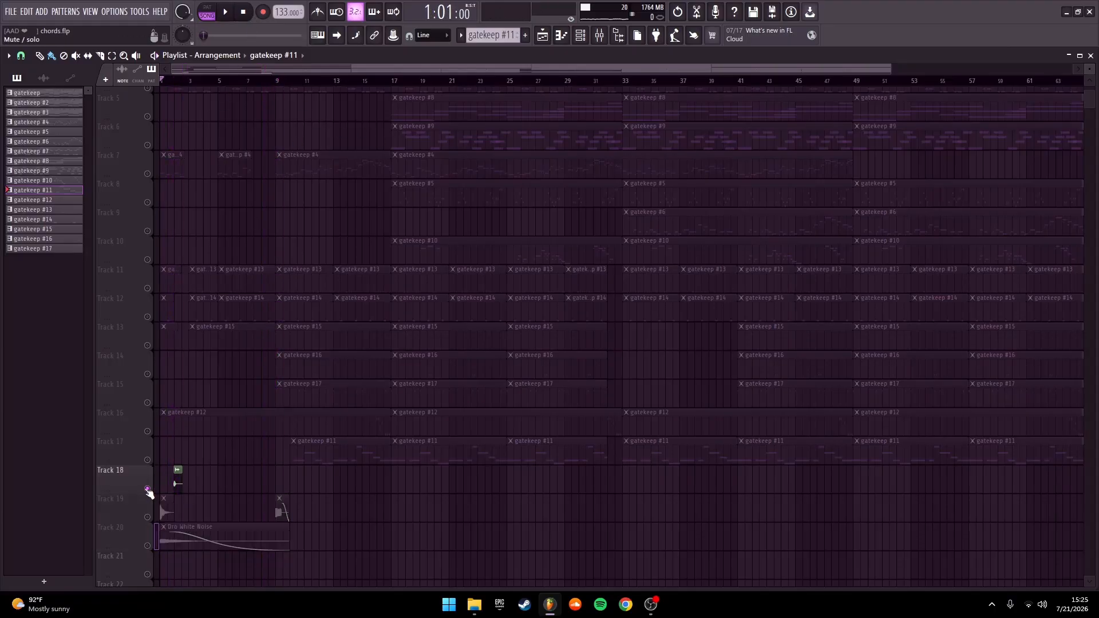
pyautogui.rightClick(148, 489)
pyautogui.moveTo(269, 349); pyautogui.dragTo(310, 387)
pyautogui.scroll(3, 309, 387)
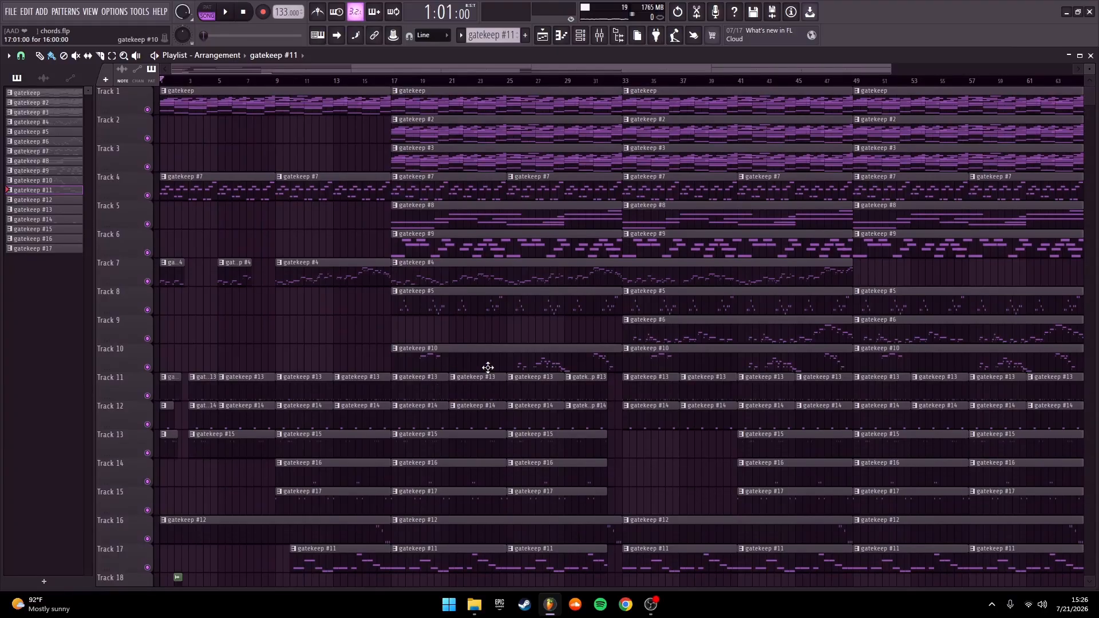